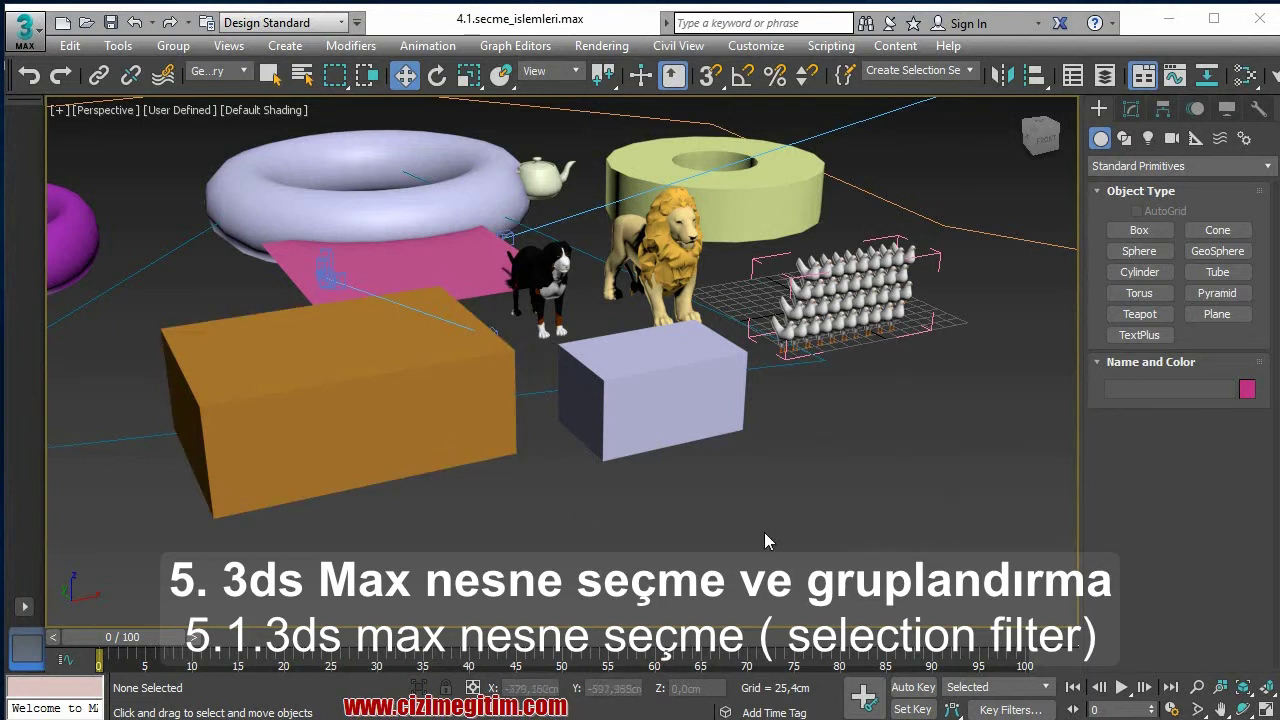
Step: Zoom and pan the Perspective view out to reveal the camera and light
scroll(808, 567, down, 5)
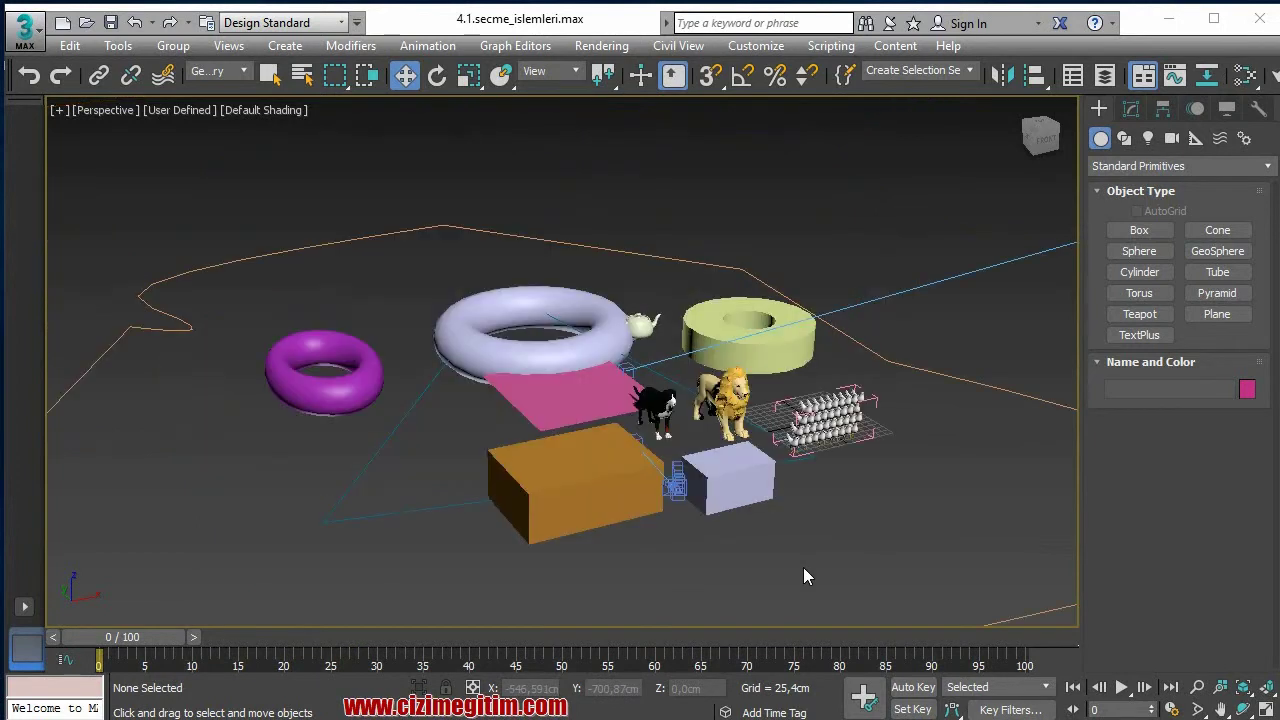
middle_drag(851, 547, 639, 509)
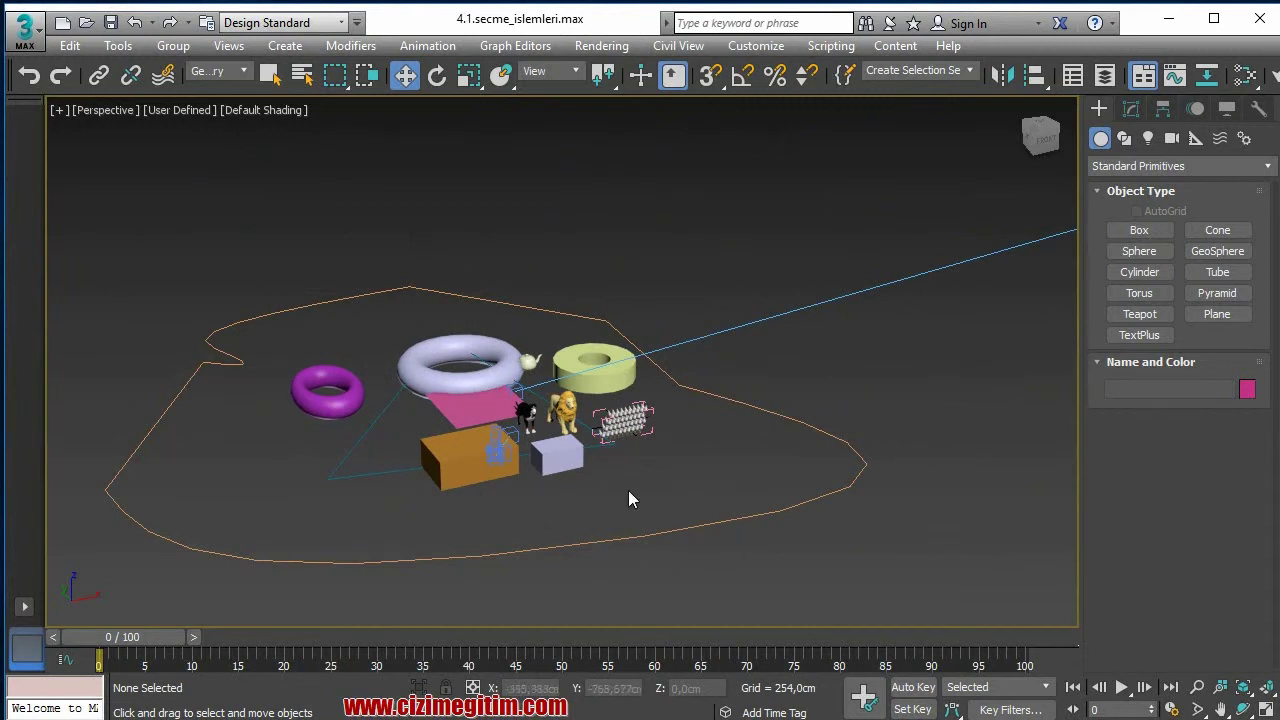
scroll(626, 487, down, 2)
scroll(621, 531, down, 3)
scroll(630, 528, down, 2)
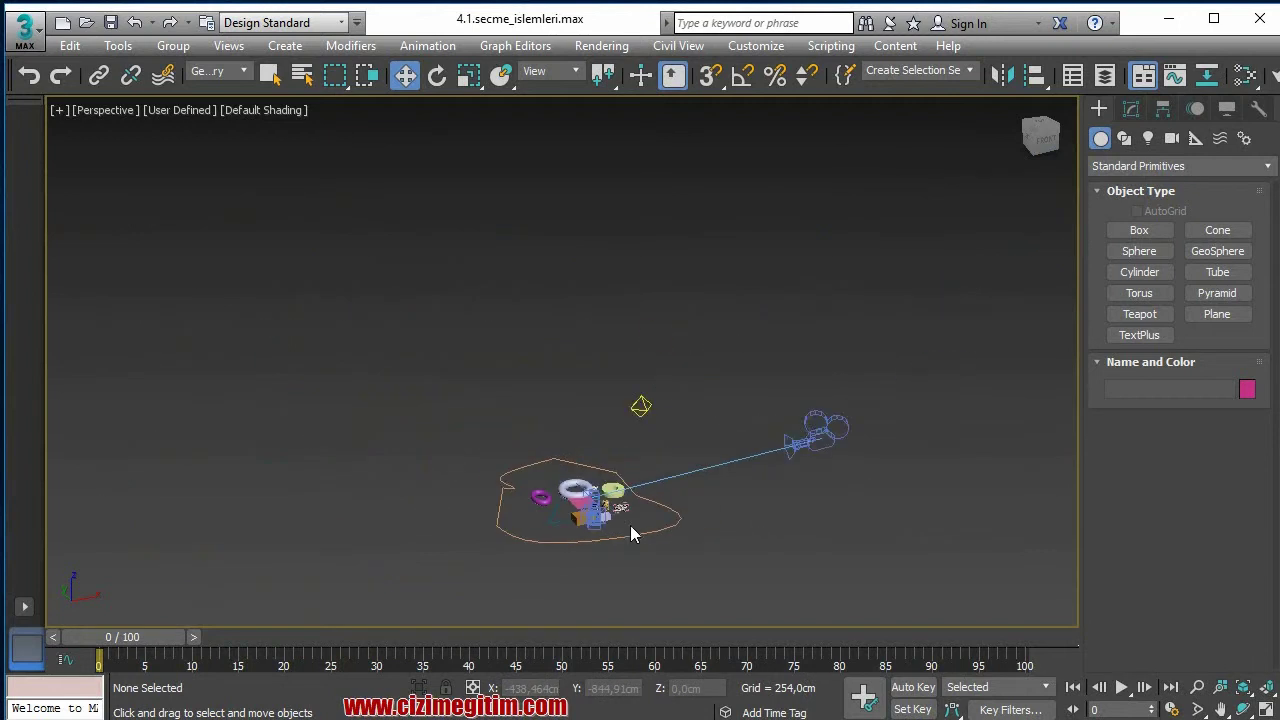
scroll(666, 523, up, 5)
scroll(577, 517, up, 2)
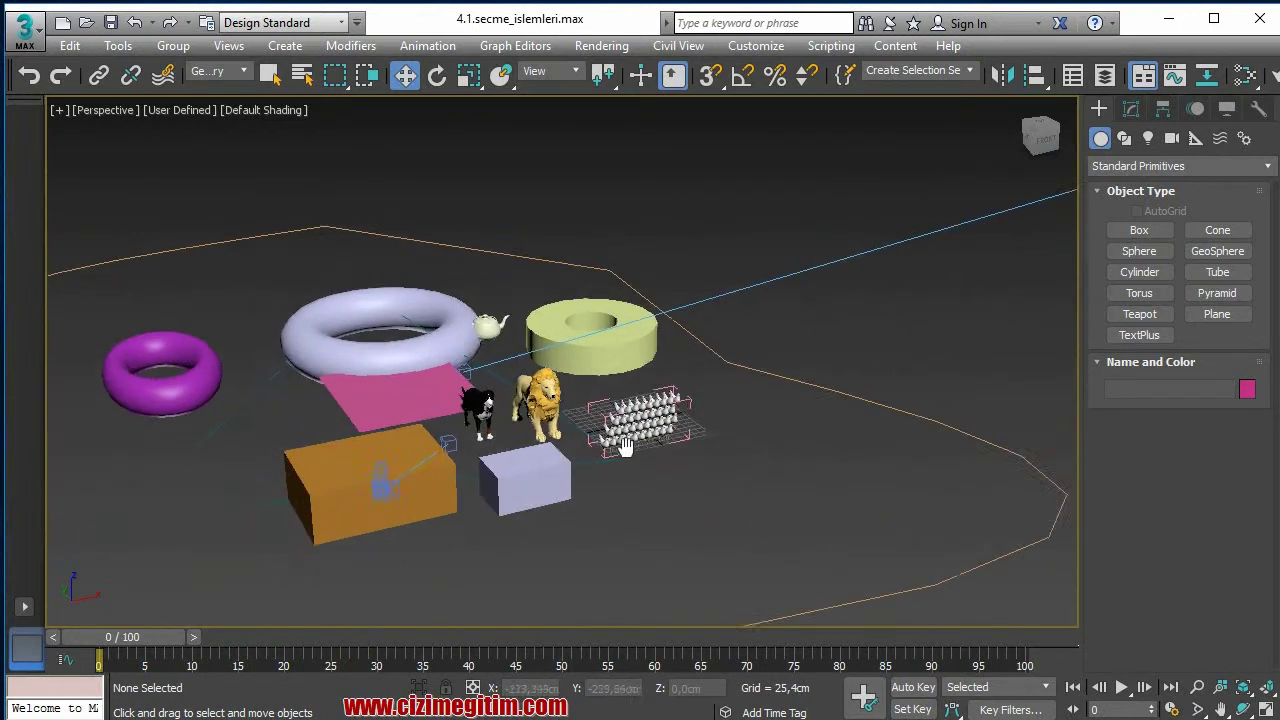
scroll(622, 447, down, 1)
scroll(608, 469, up, 4)
scroll(514, 486, down, 4)
scroll(597, 487, down, 1)
mouse_move(695, 471)
middle_down()
mouse_move(743, 434)
mouse_move(754, 466)
middle_up()
scroll(754, 470, up, 4)
scroll(754, 469, down, 2)
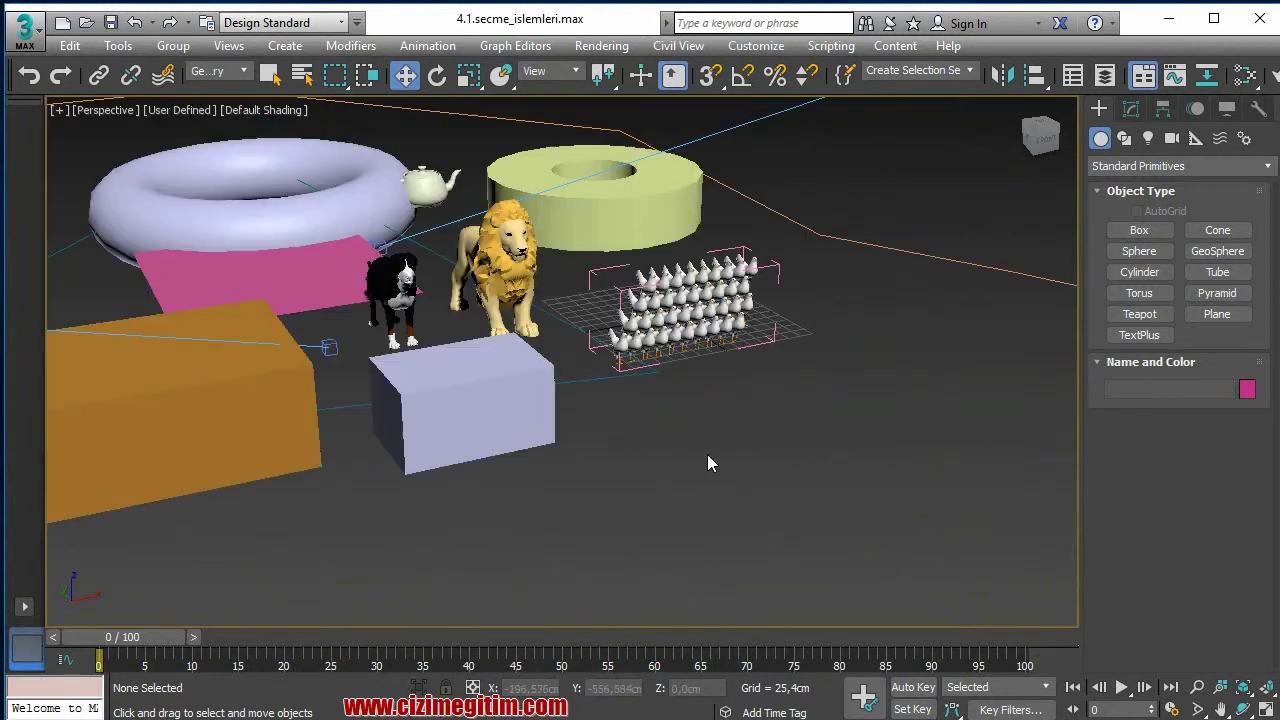
Step: Pan and zoom back in to frame the tori, boxes and animals close up
middle_drag(631, 451, 774, 449)
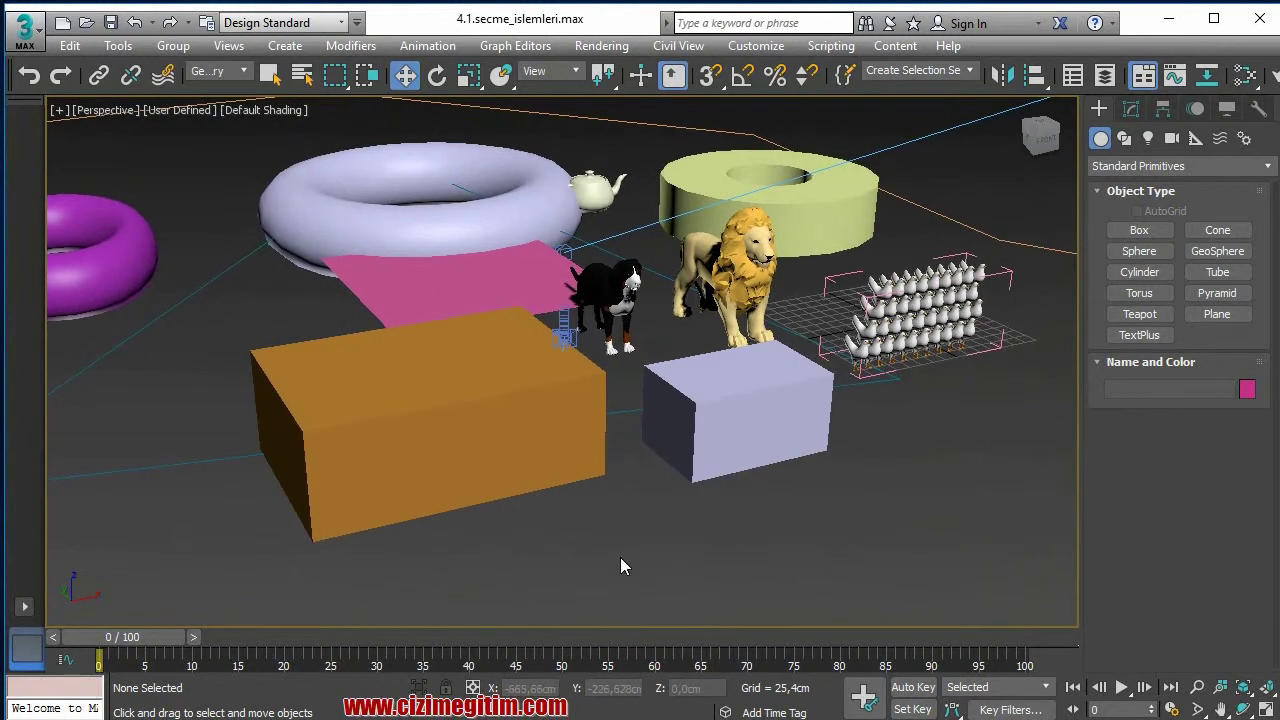
scroll(600, 500, down, 4)
scroll(607, 506, down, 3)
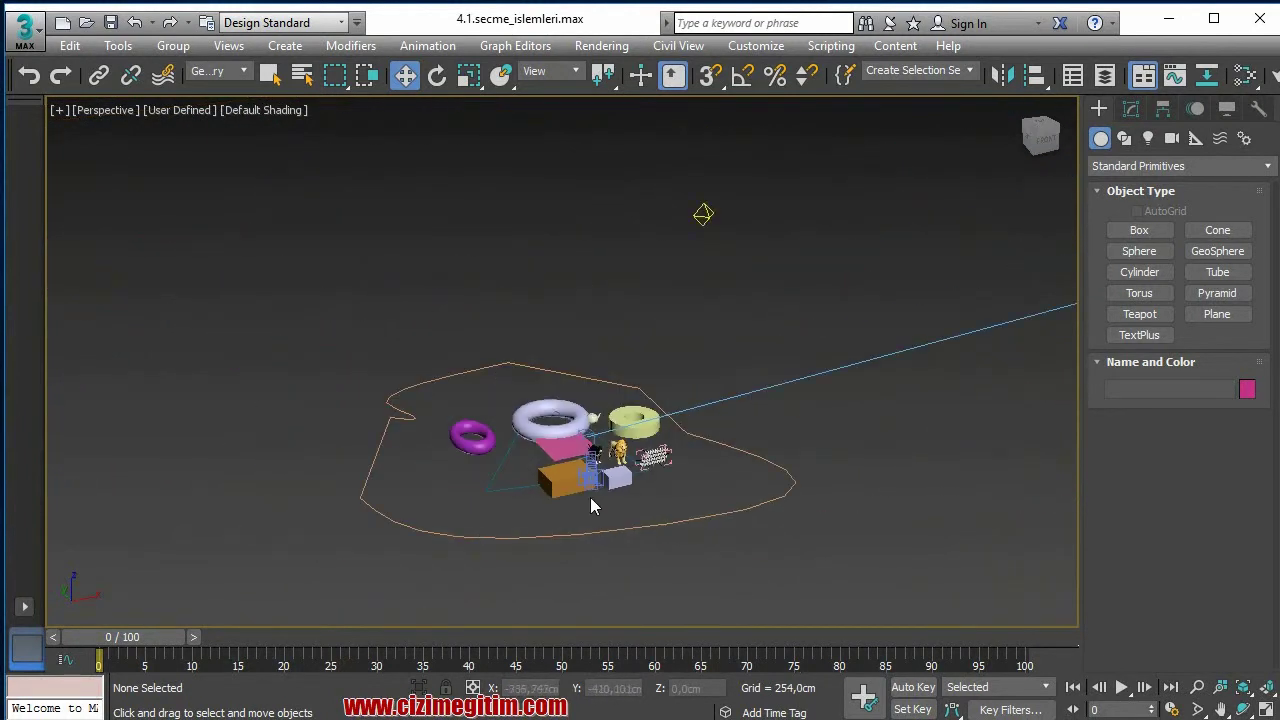
scroll(592, 503, up, 5)
scroll(631, 500, up, 2)
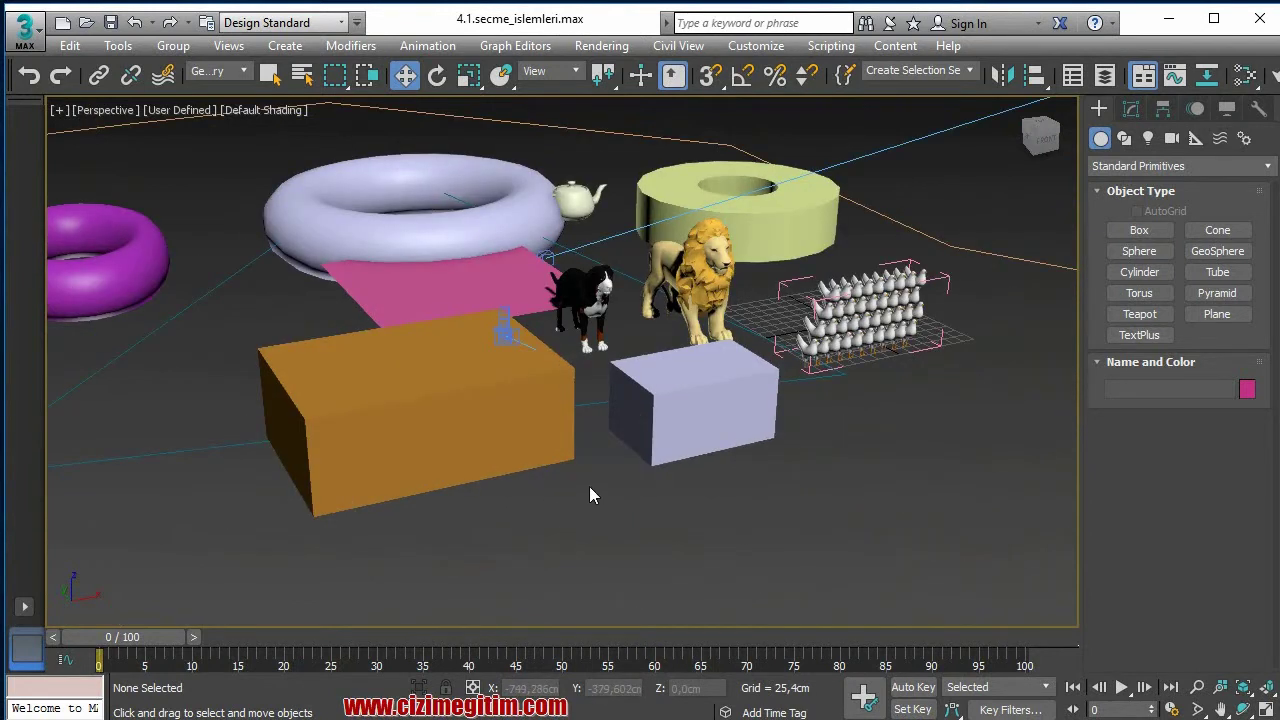
scroll(592, 478, down, 4)
scroll(595, 472, up, 4)
scroll(595, 472, up, 3)
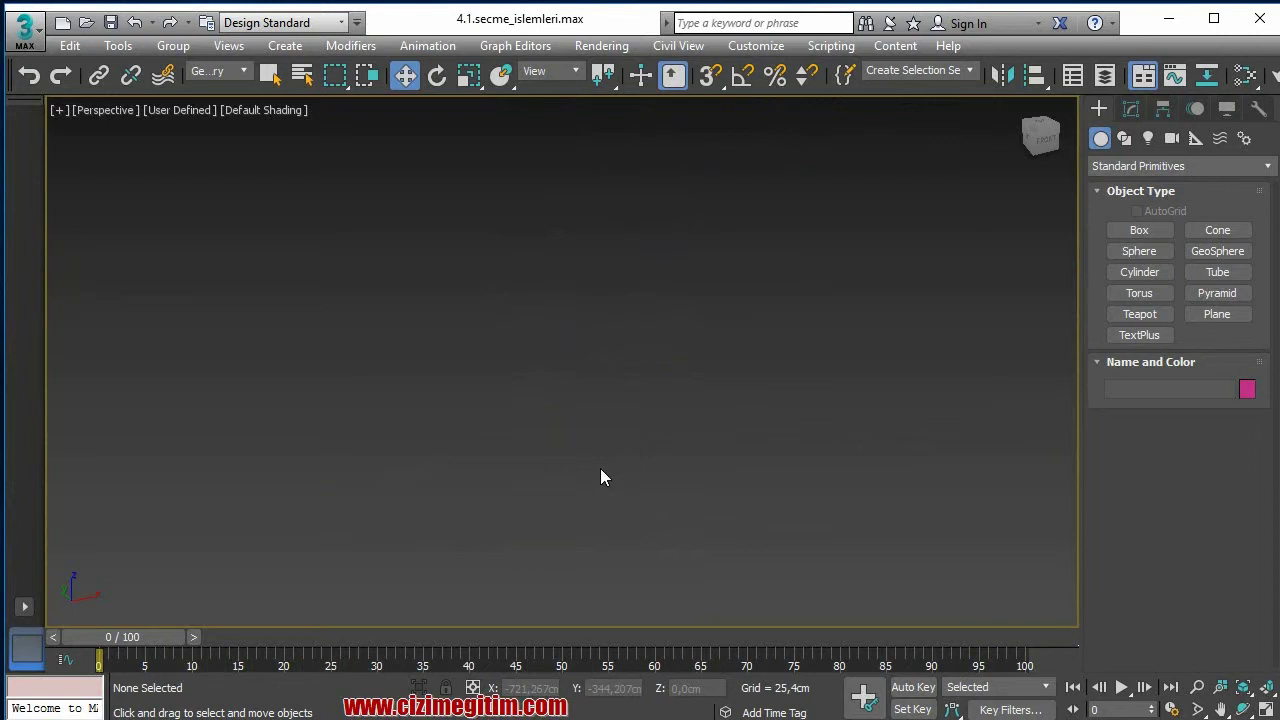
scroll(600, 477, down, 5)
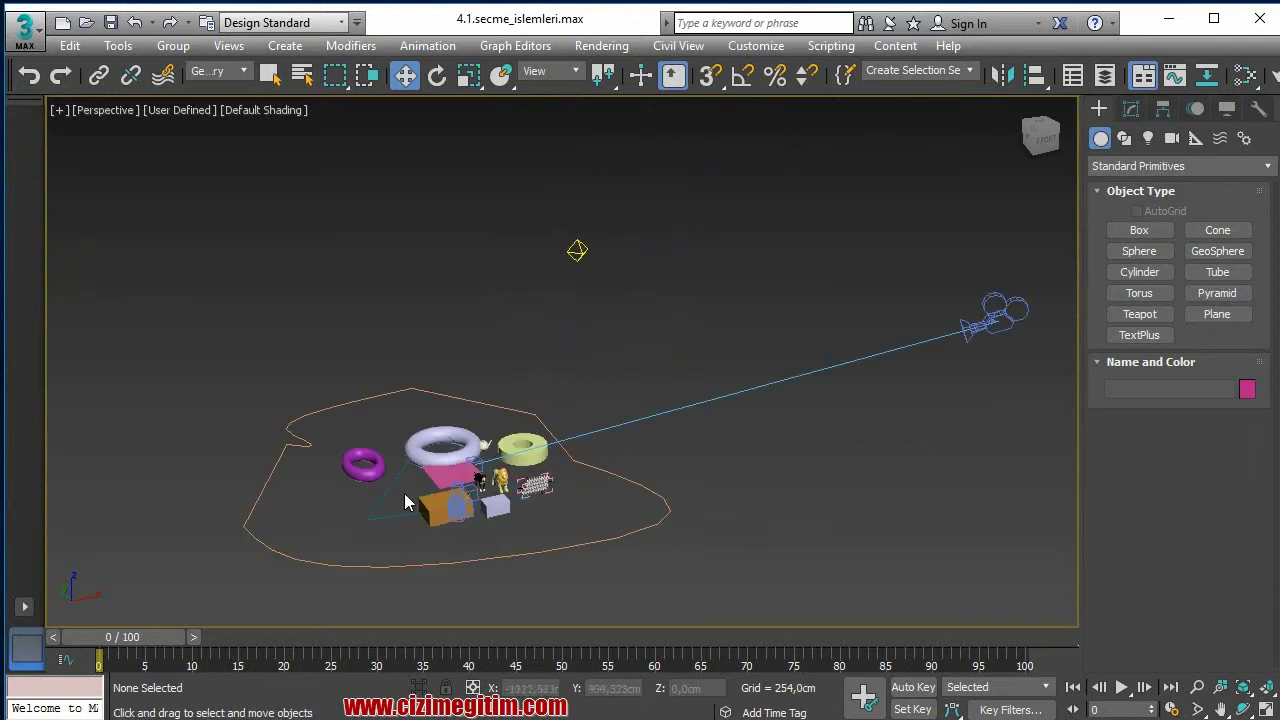
middle_drag(352, 514, 424, 489)
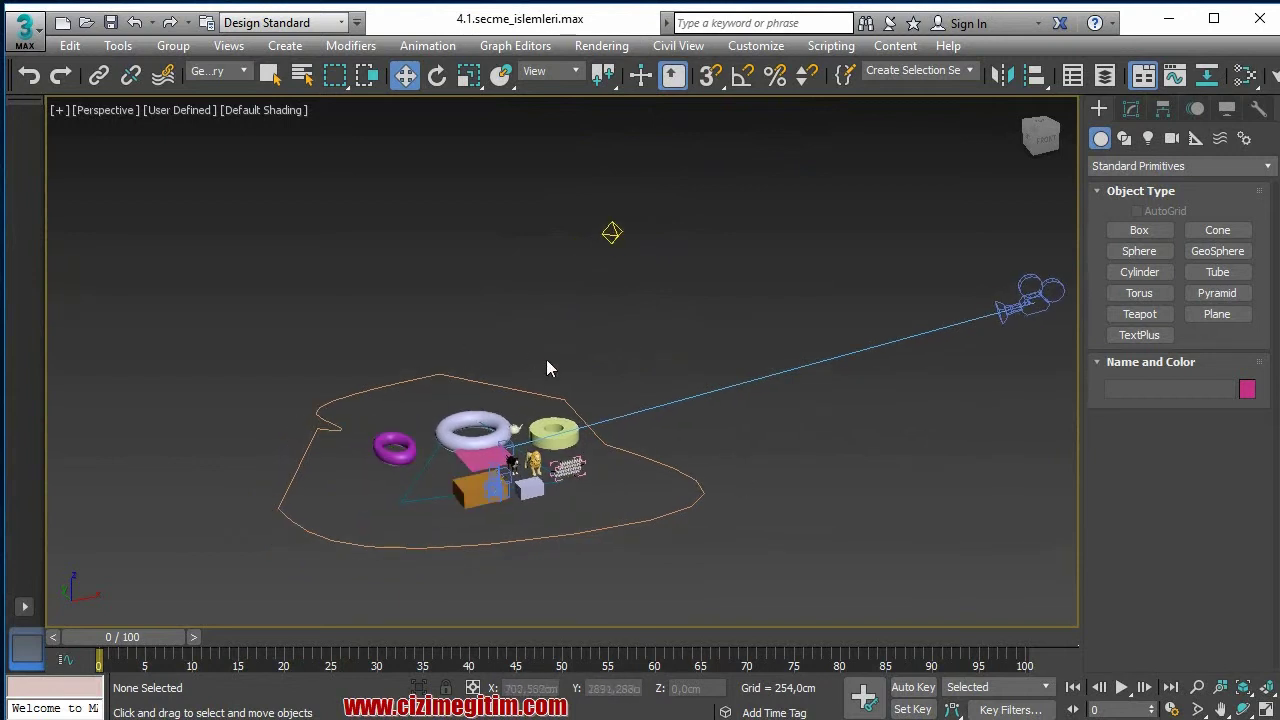
scroll(431, 498, up, 4)
scroll(401, 500, up, 5)
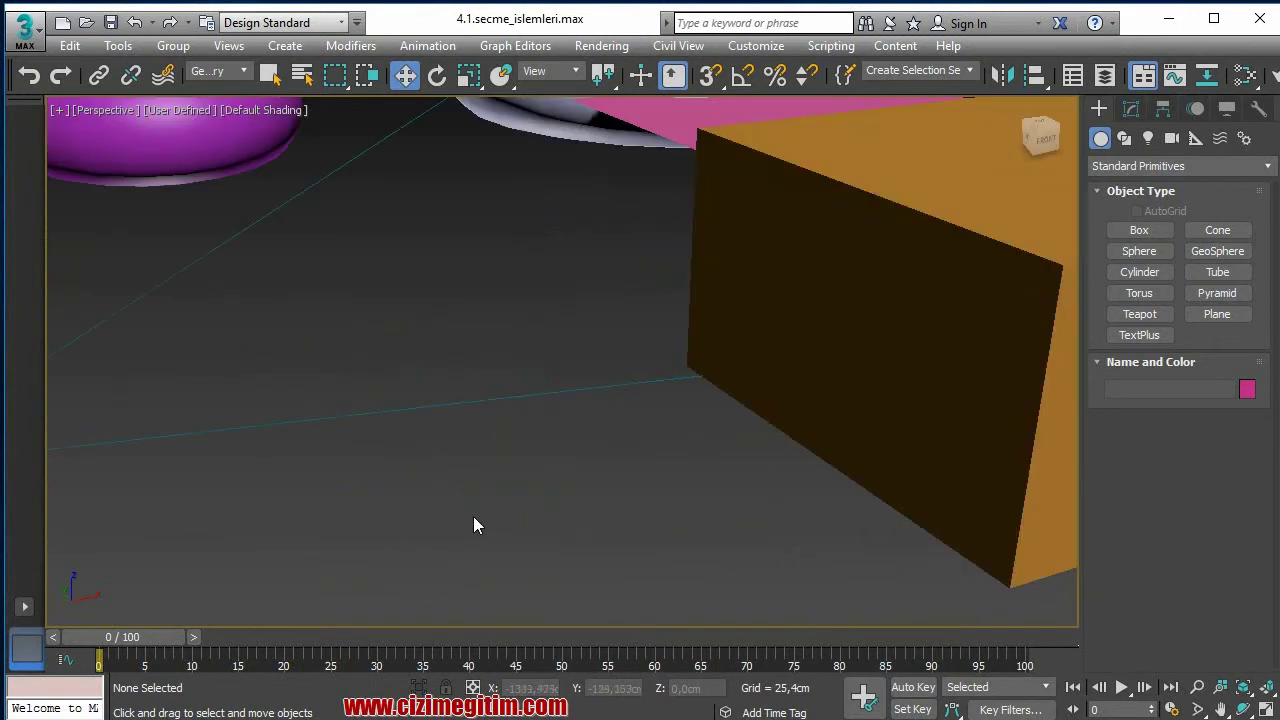
scroll(527, 513, down, 3)
mouse_move(723, 520)
middle_down()
mouse_move(673, 520)
mouse_move(667, 555)
middle_up()
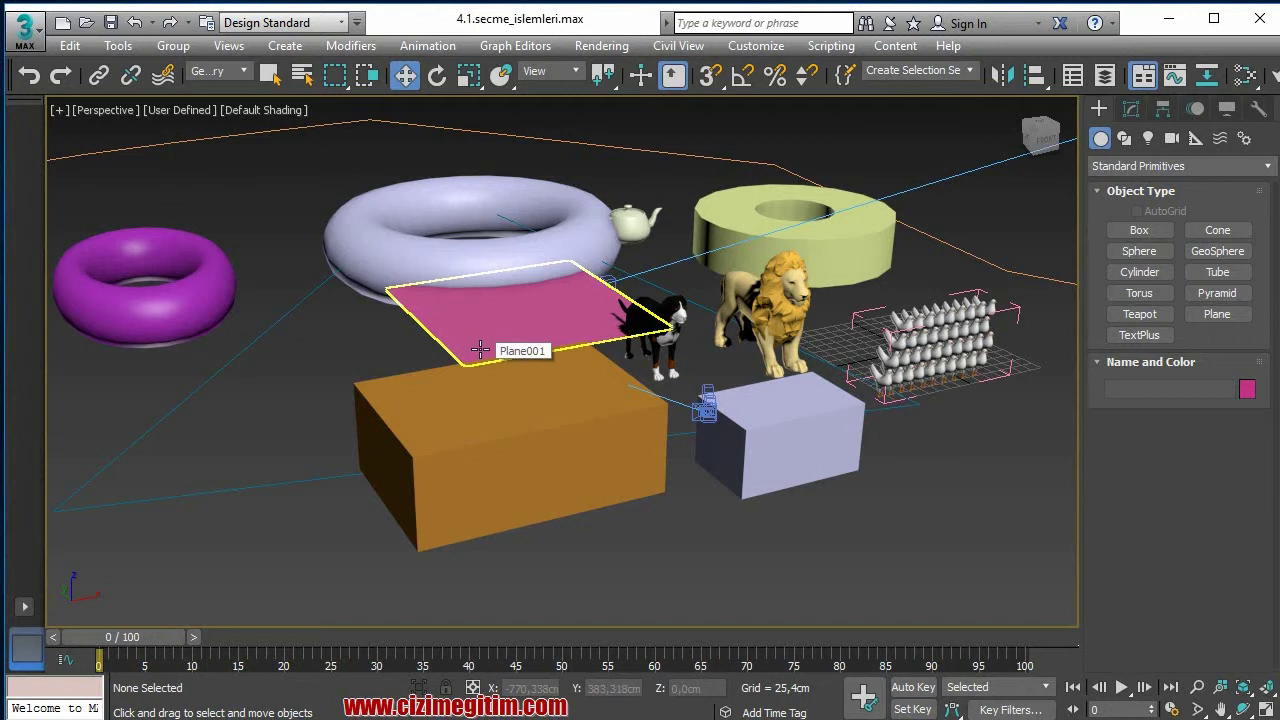
Step: Select the pink plane Plane001 by itself and dismiss its quad menu
click(480, 349)
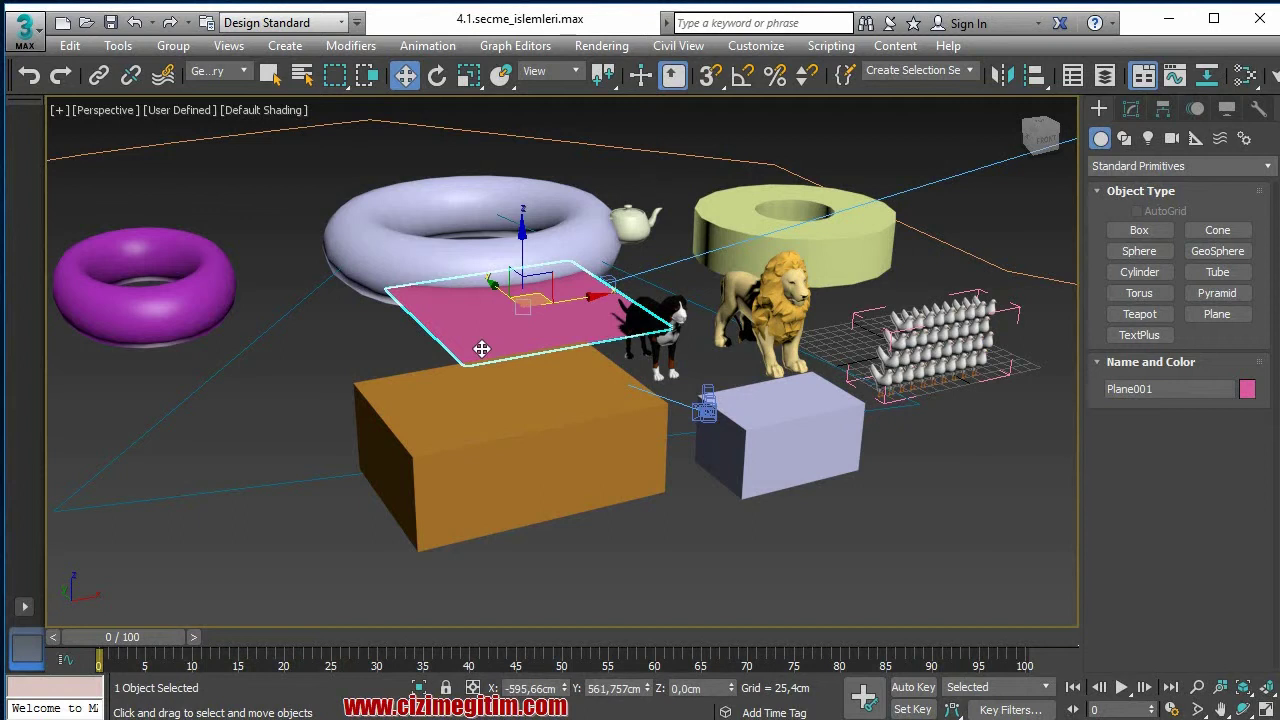
right_click(482, 348)
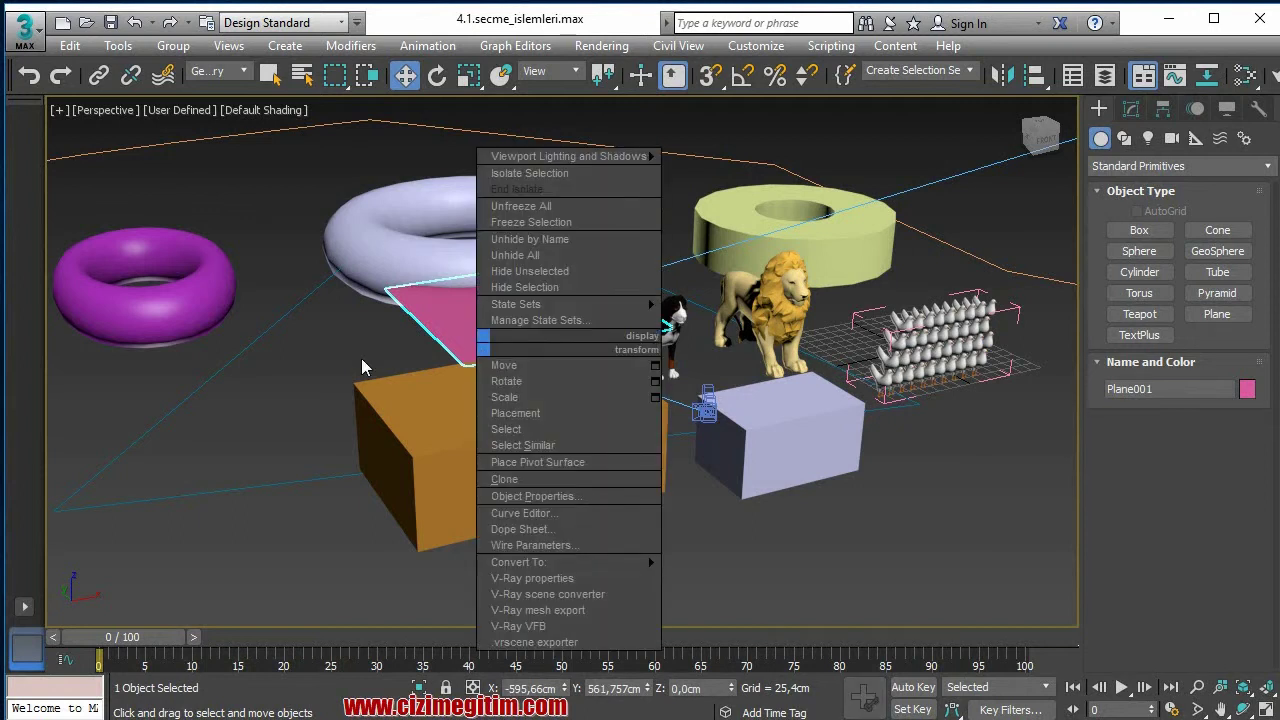
click(831, 545)
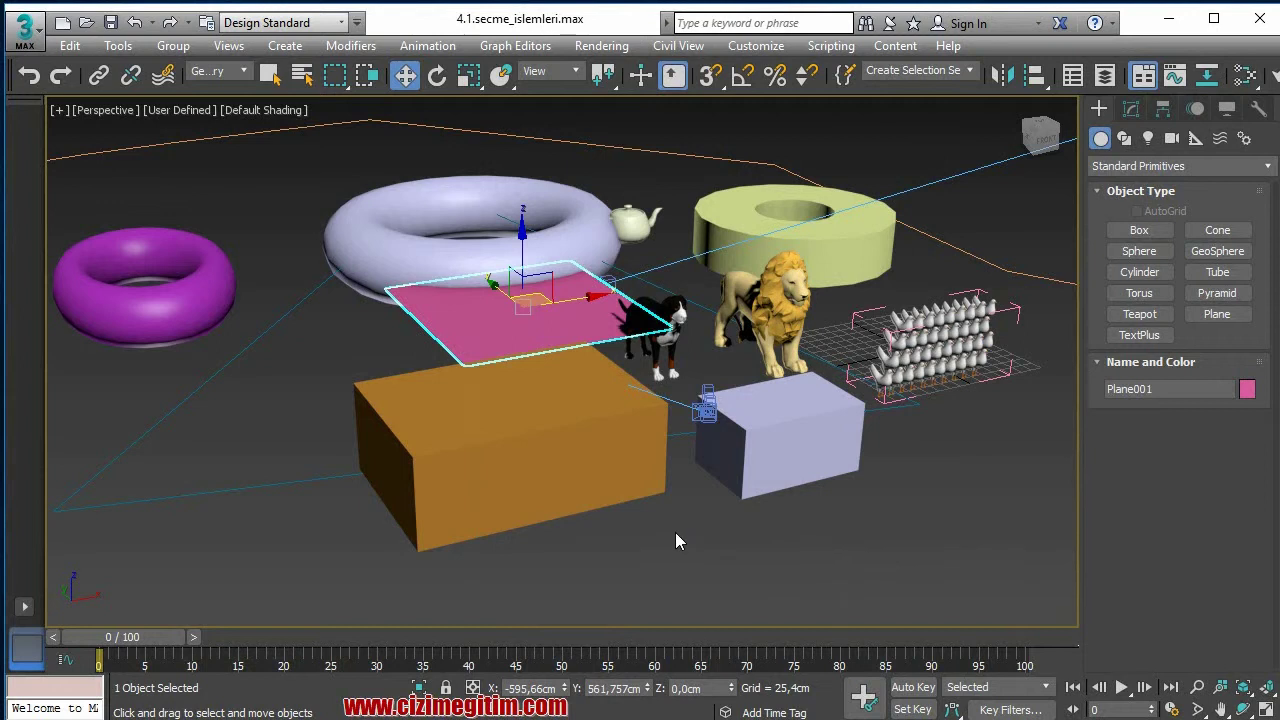
Step: Add the orange and grey boxes, yellow tube and two tori, raise them along Z, then deselect
ctrl+click(565, 493)
ctrl+click(775, 458)
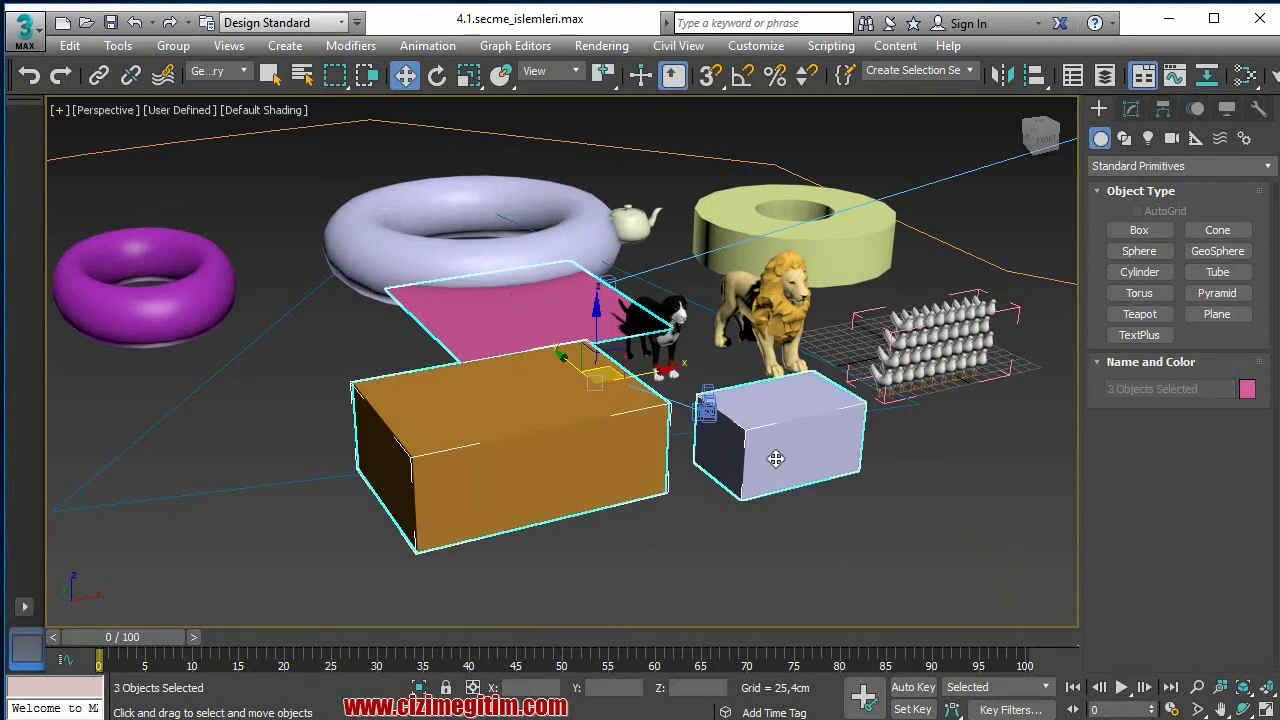
ctrl+click(795, 236)
ctrl+click(538, 234)
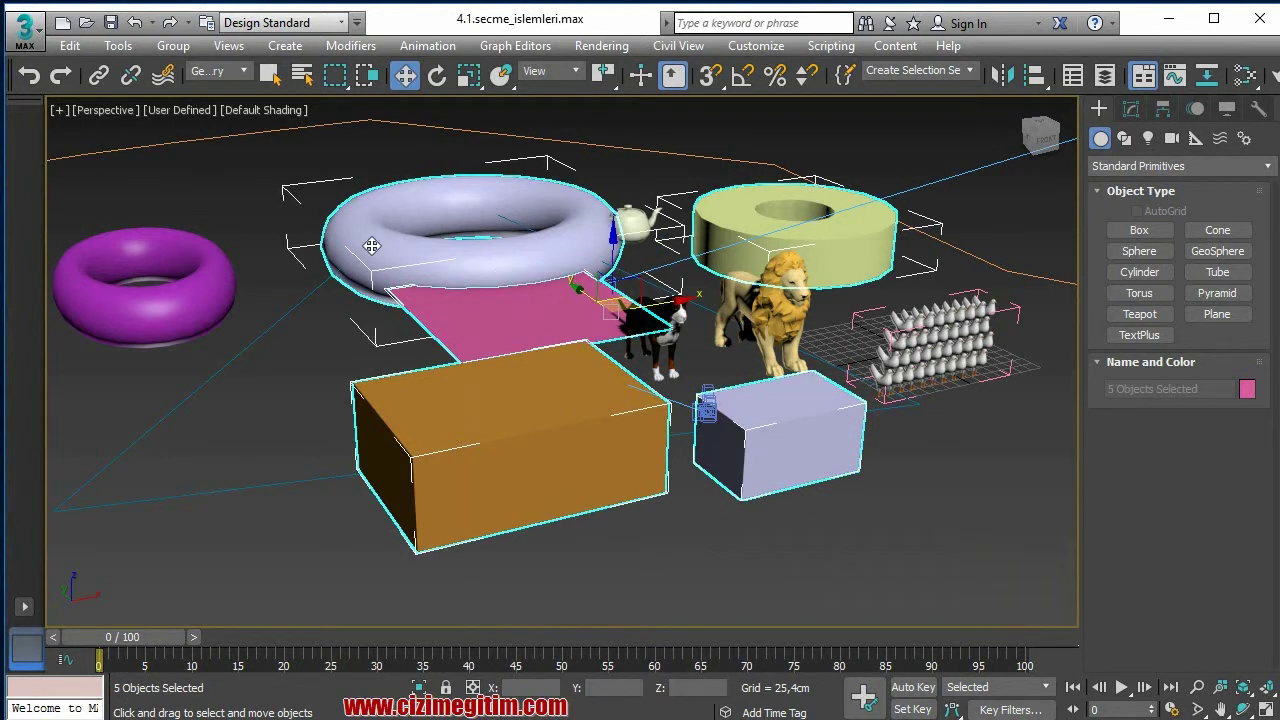
ctrl+click(143, 250)
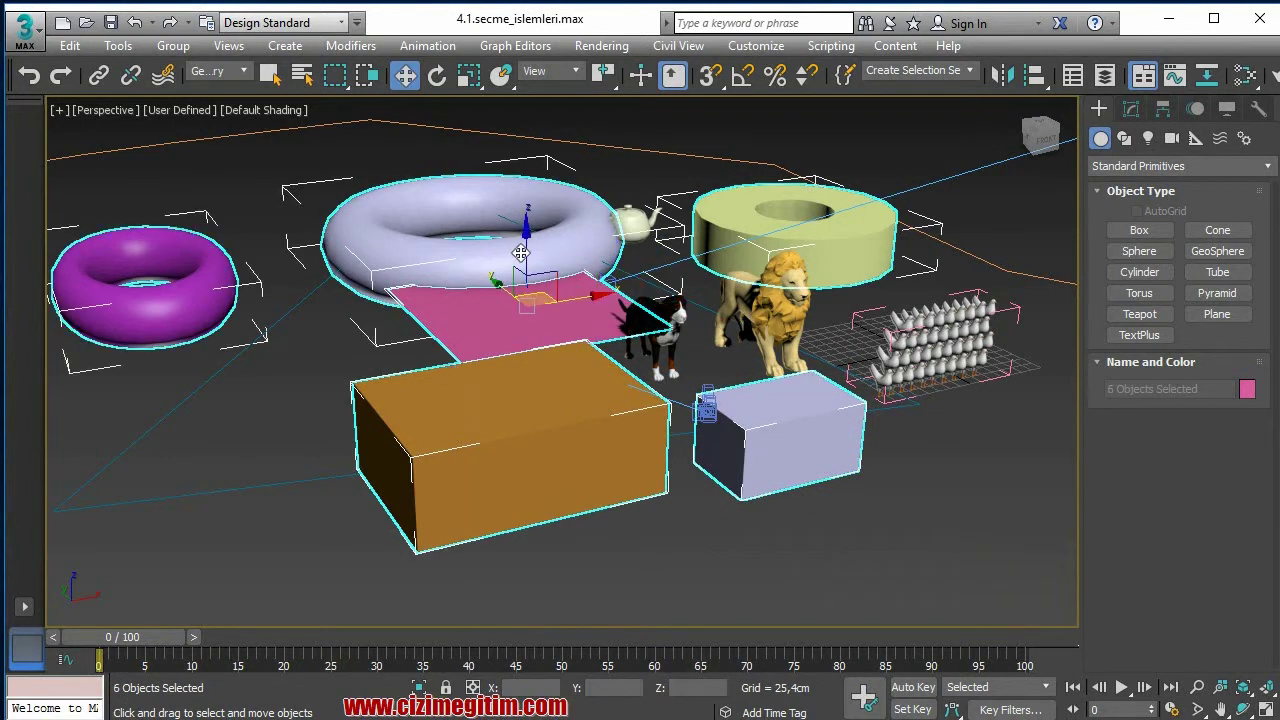
drag(522, 256, 520, 249)
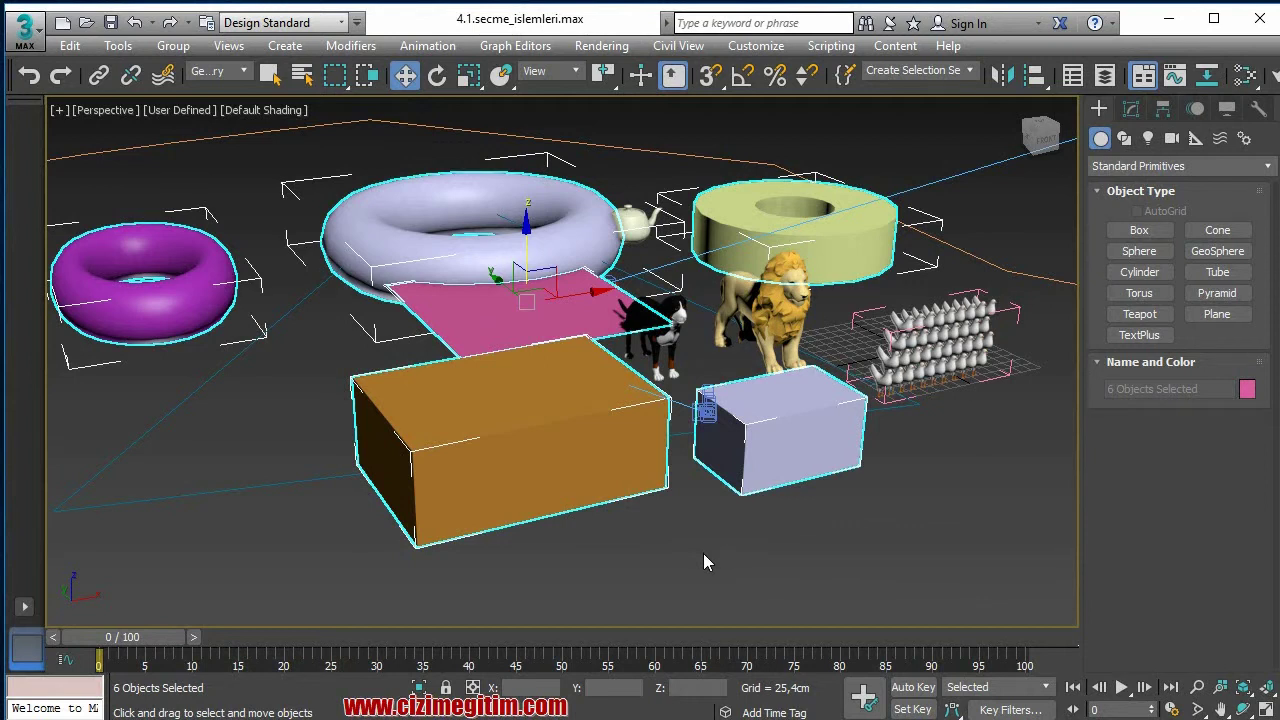
click(704, 555)
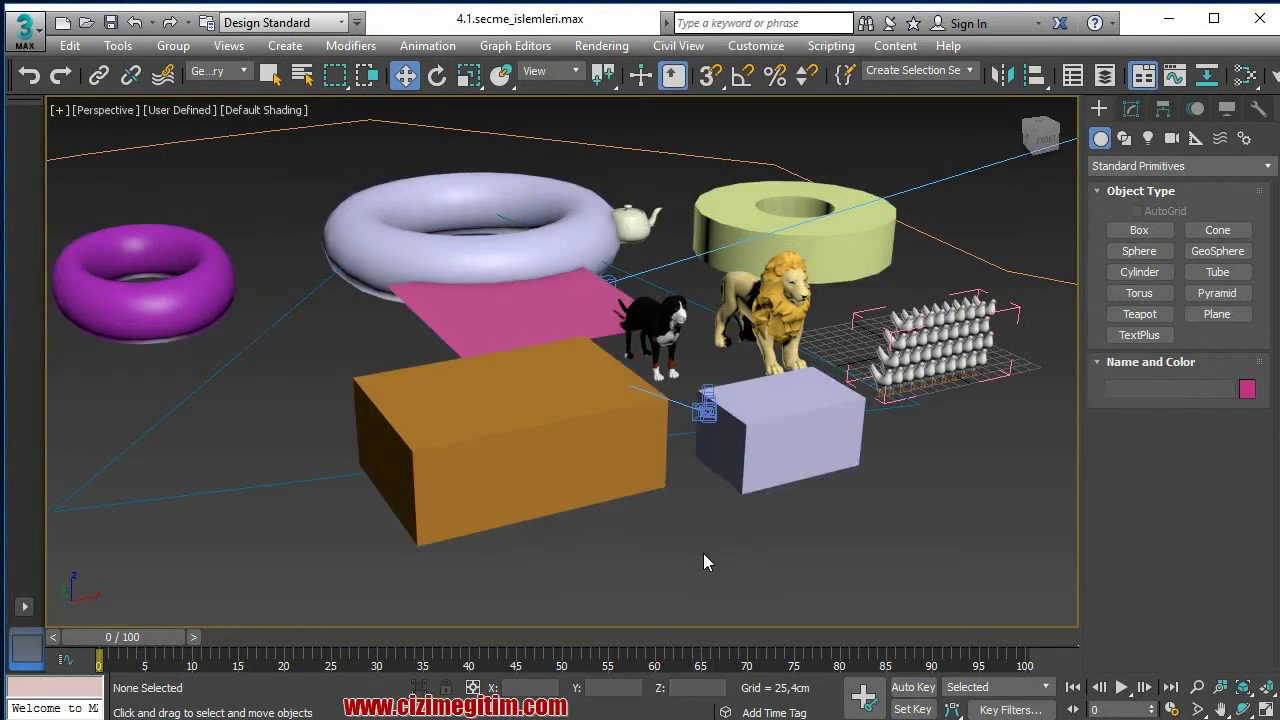
Step: Switch to Select Object with Q, select the orange box kutu, then the lavender box Box001
key(q)
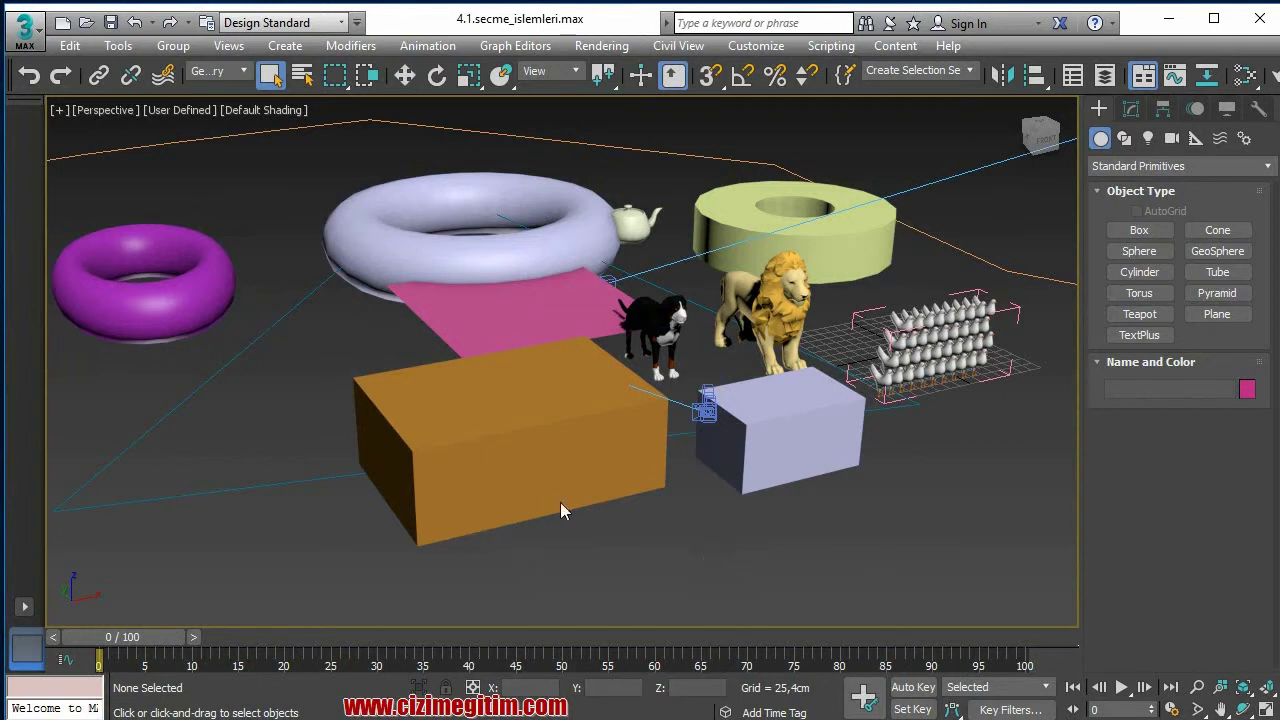
click(549, 453)
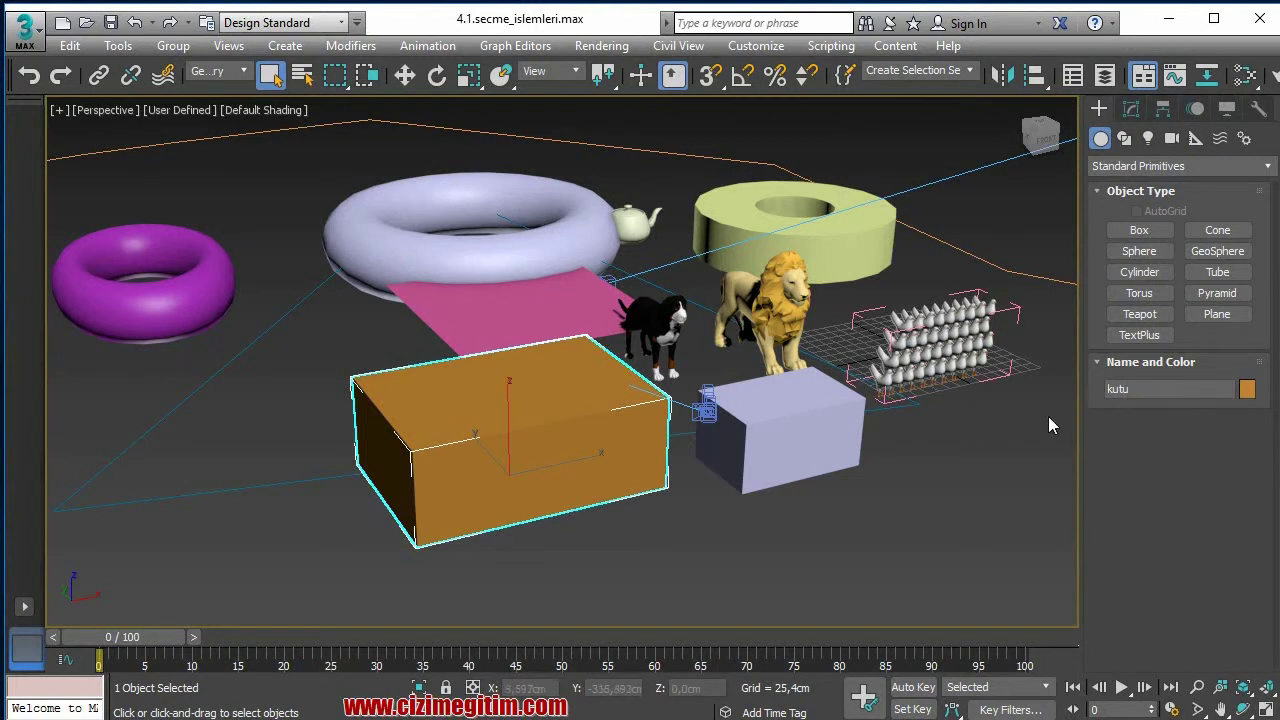
click(855, 418)
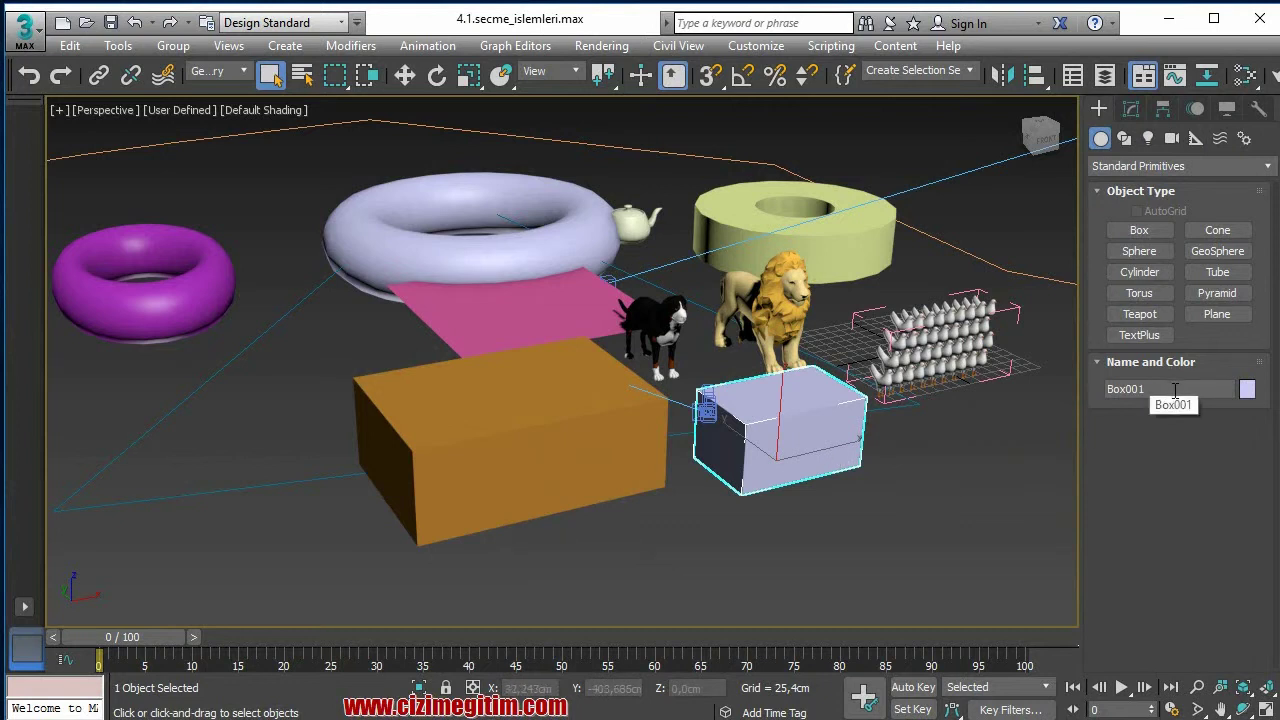
Step: Rename the lavender box Box001 to 'kutu2'
click(1148, 389)
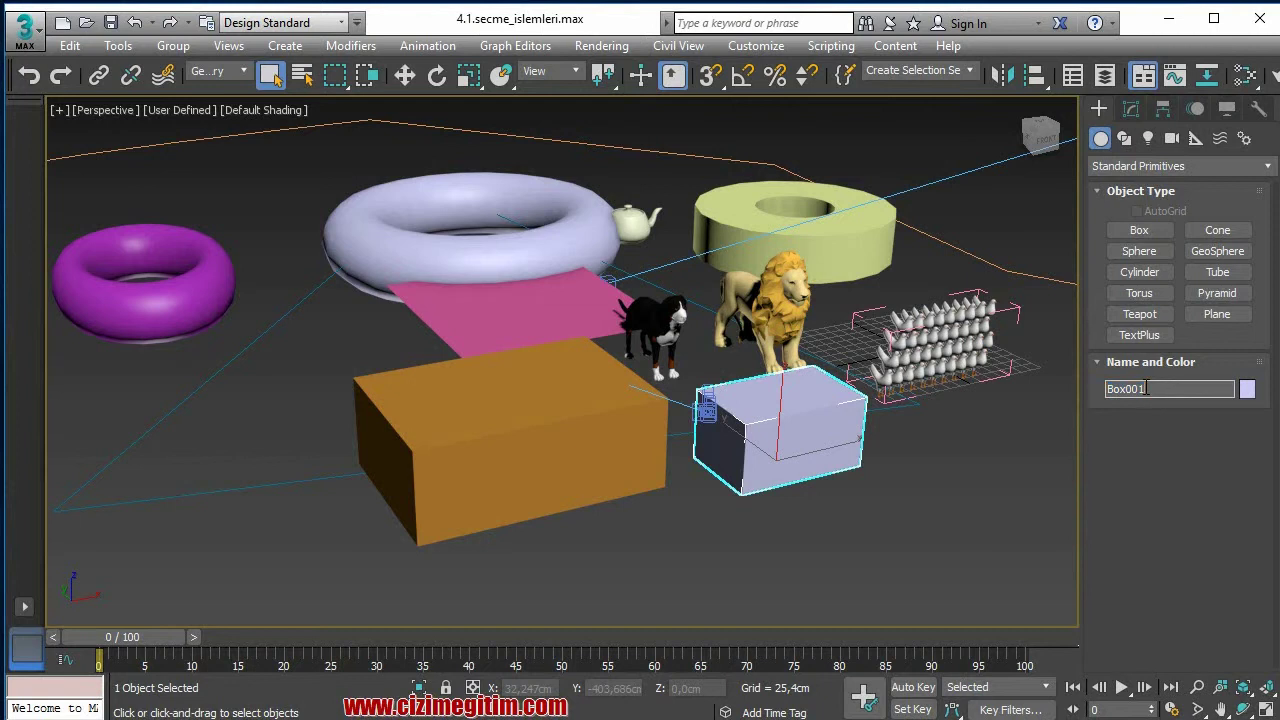
double_click(1148, 389)
text(kutu2)
key(Return)
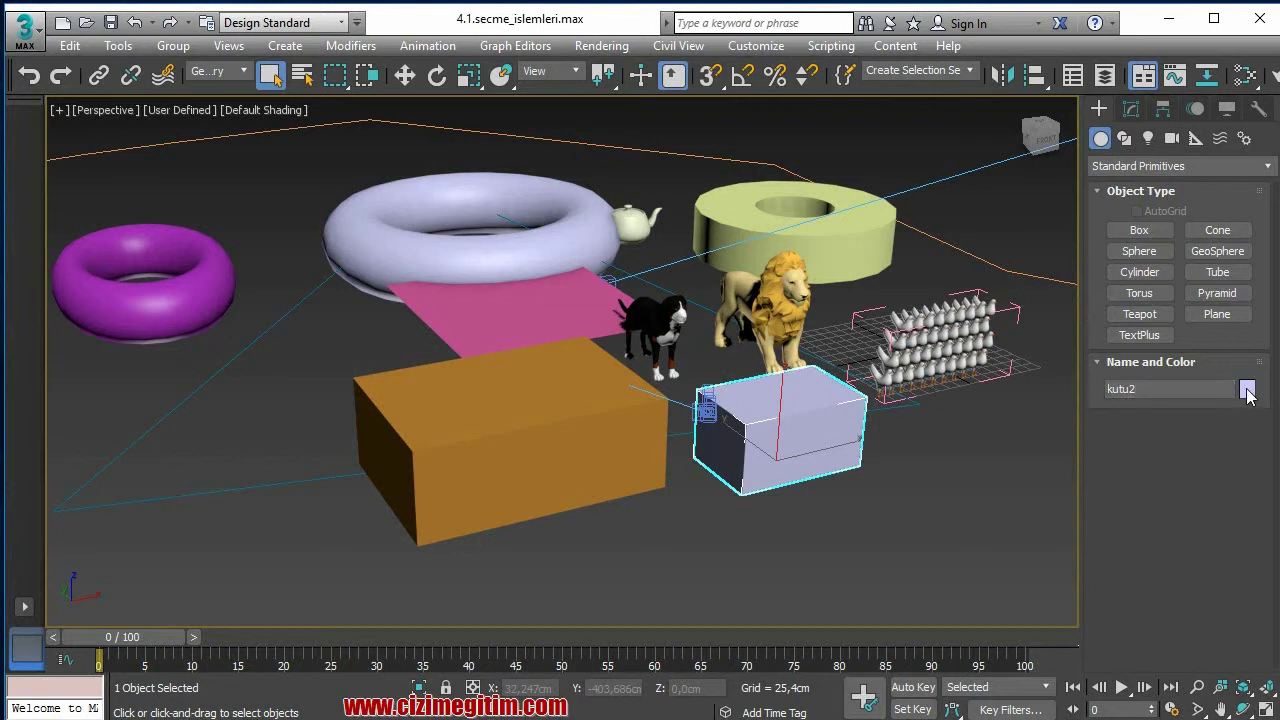
Step: Set kutu2's object colour to magenta, then reselect it to check the result
click(1248, 390)
mouse_move(560, 192)
mouse_down()
mouse_move(596, 166)
mouse_move(918, 393)
mouse_move(389, 182)
mouse_up()
click(535, 295)
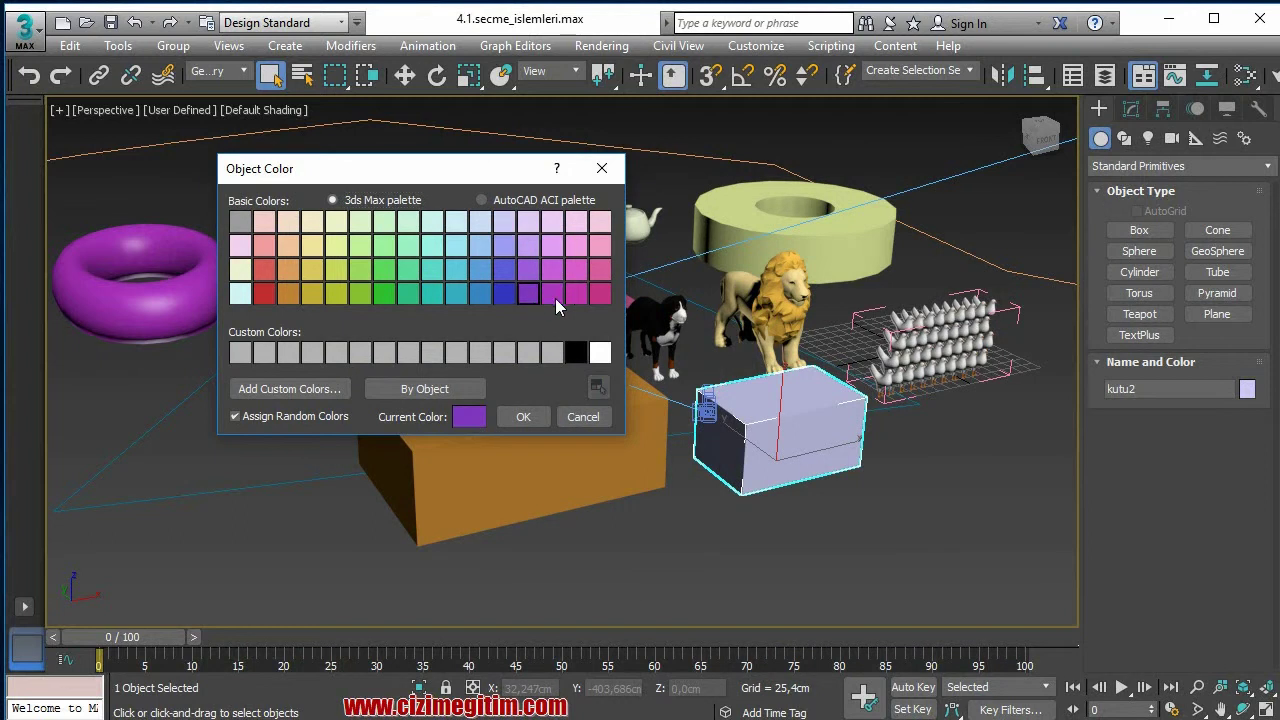
click(575, 294)
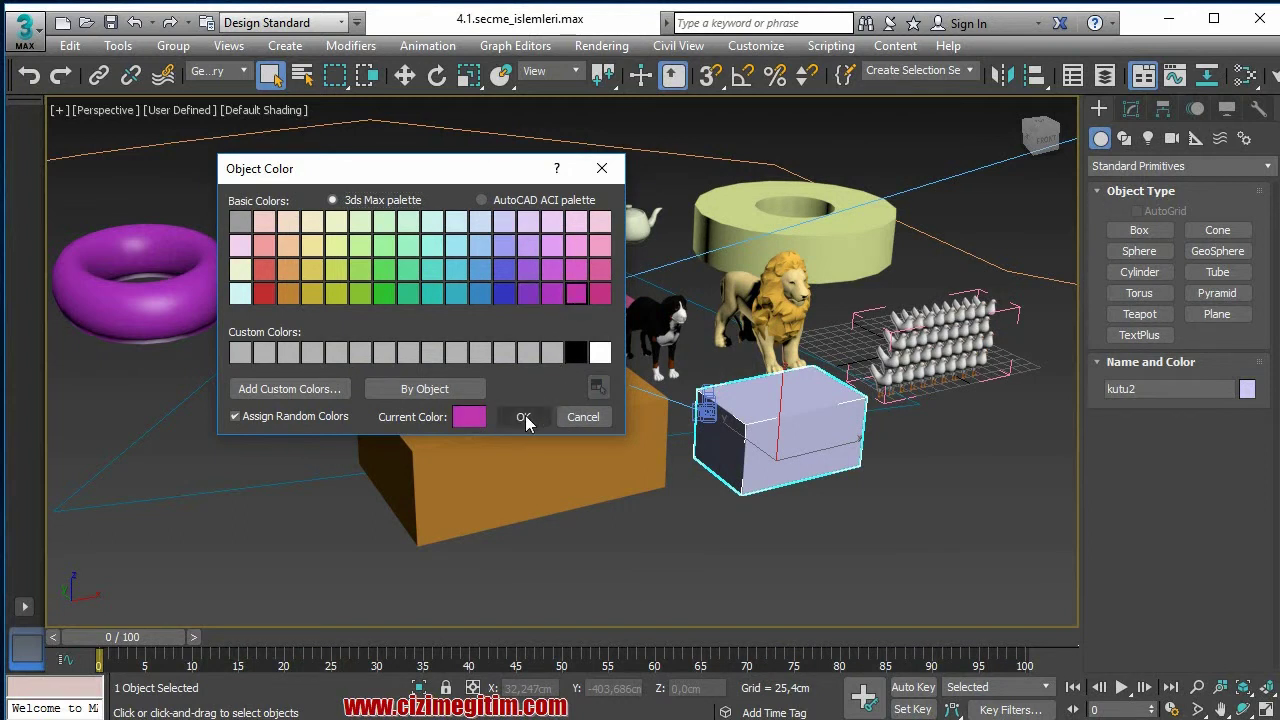
click(530, 416)
click(989, 523)
click(843, 447)
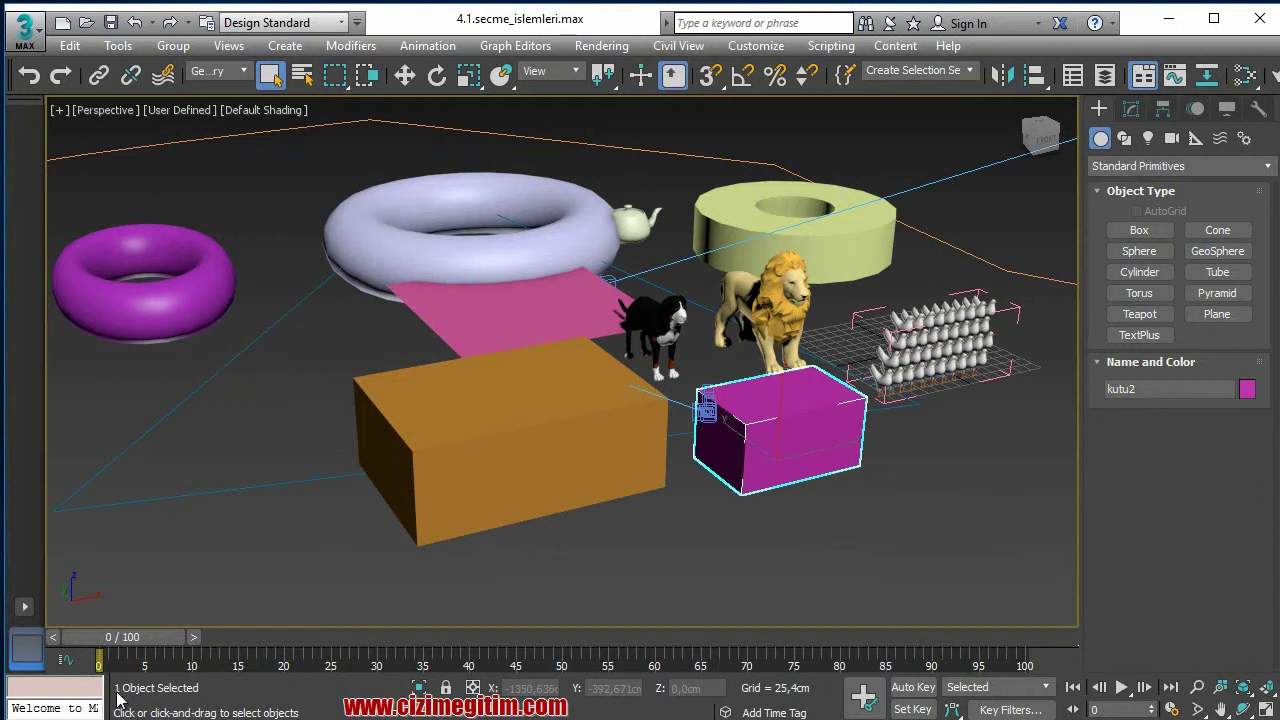
Step: Deselect the box and pan and zoom out until the whole scene and outline shape fit
click(837, 508)
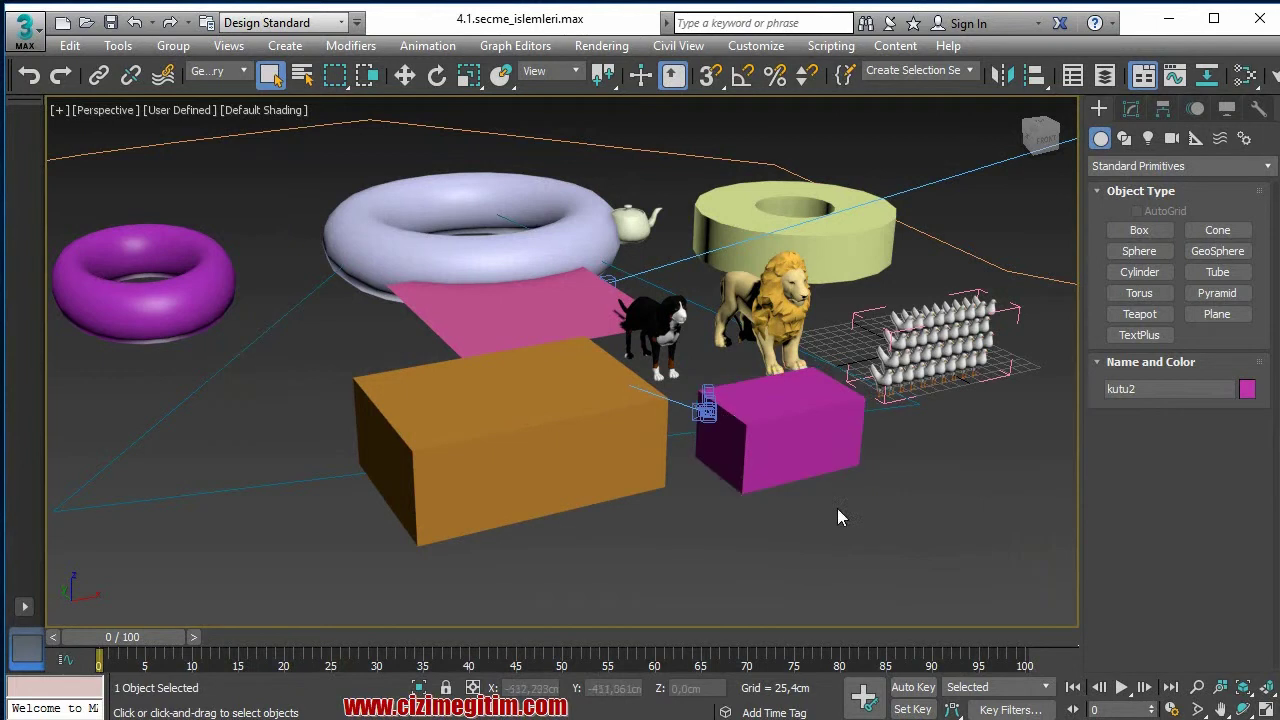
middle_drag(723, 475, 831, 526)
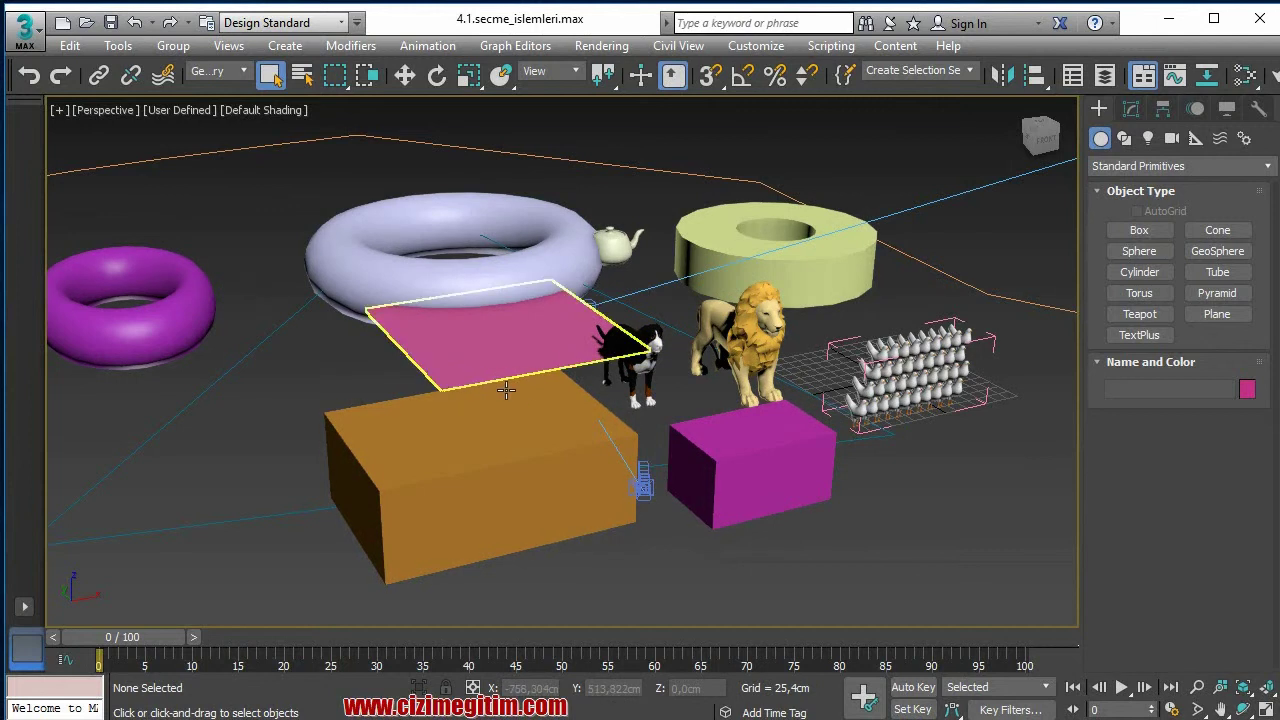
scroll(630, 465, down, 2)
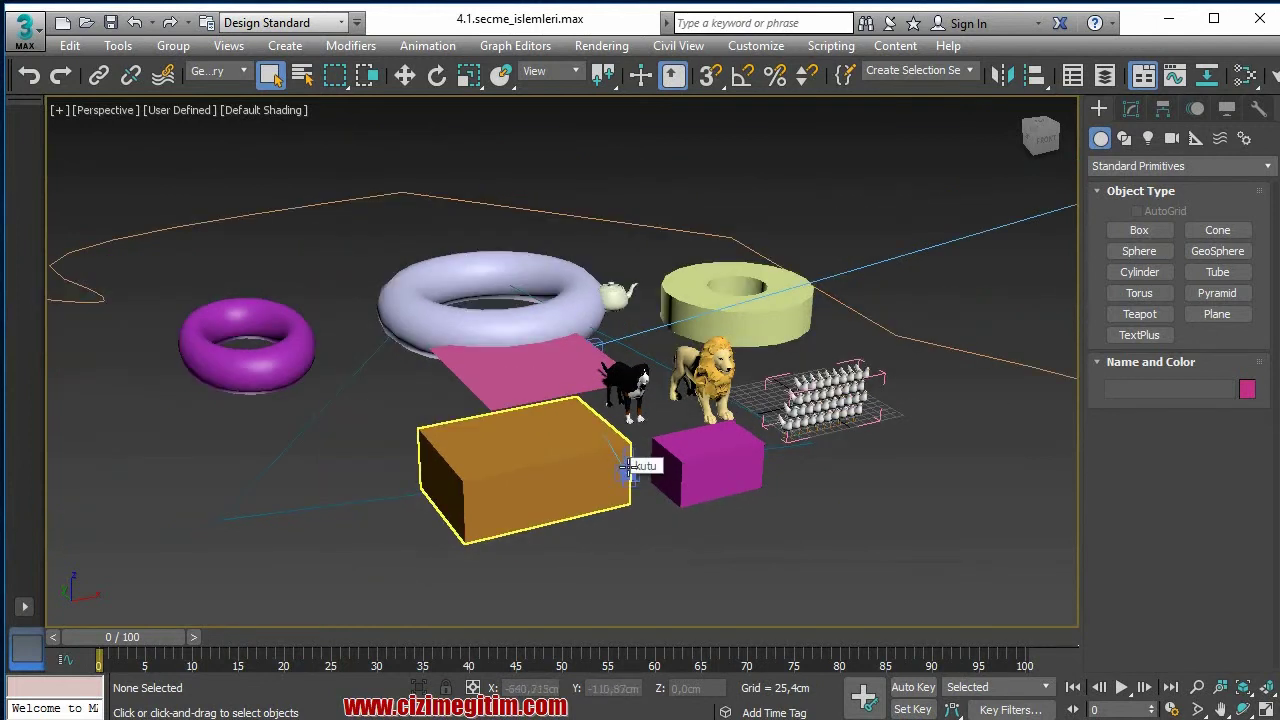
scroll(628, 468, down, 2)
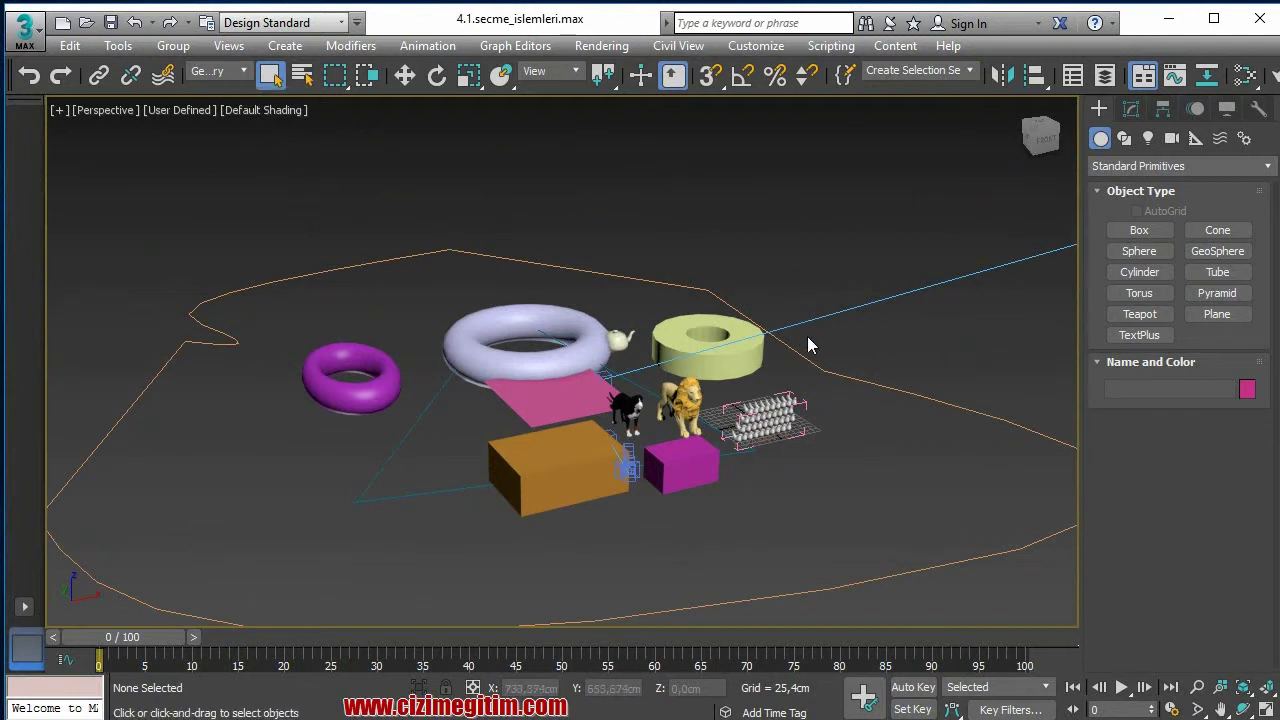
scroll(803, 336, down, 5)
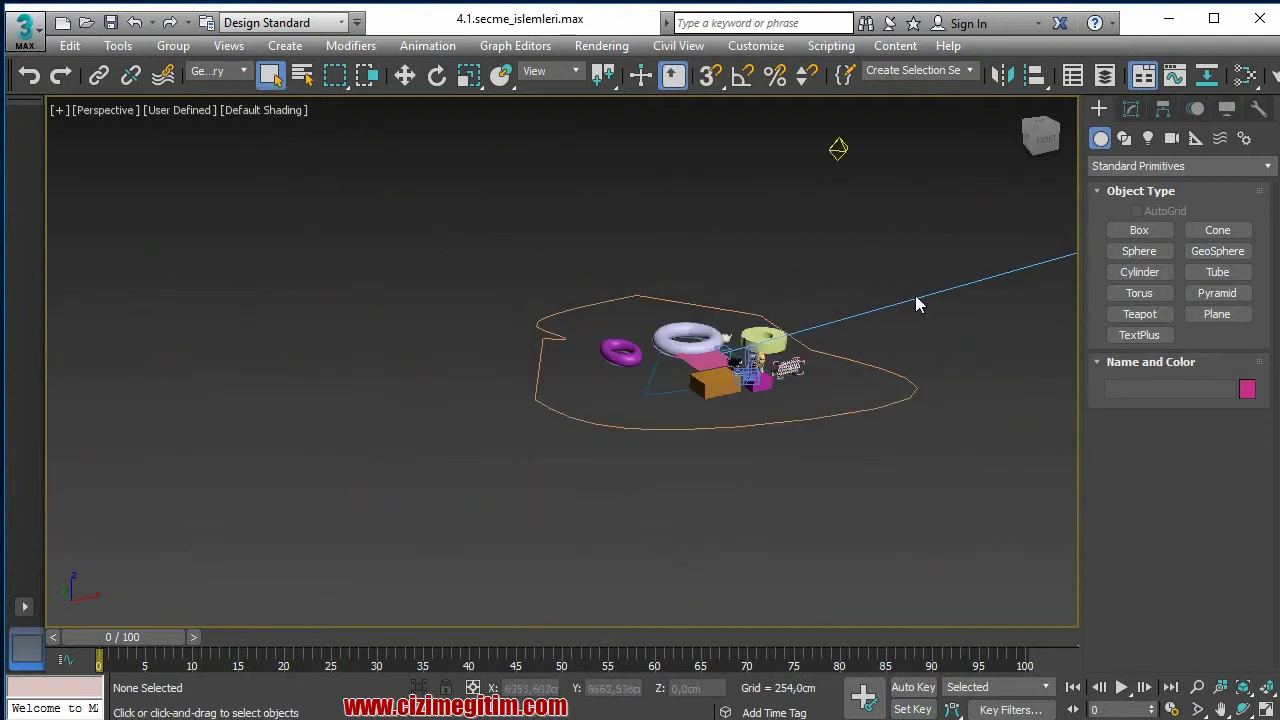
scroll(917, 300, up, 3)
middle_drag(851, 337, 877, 340)
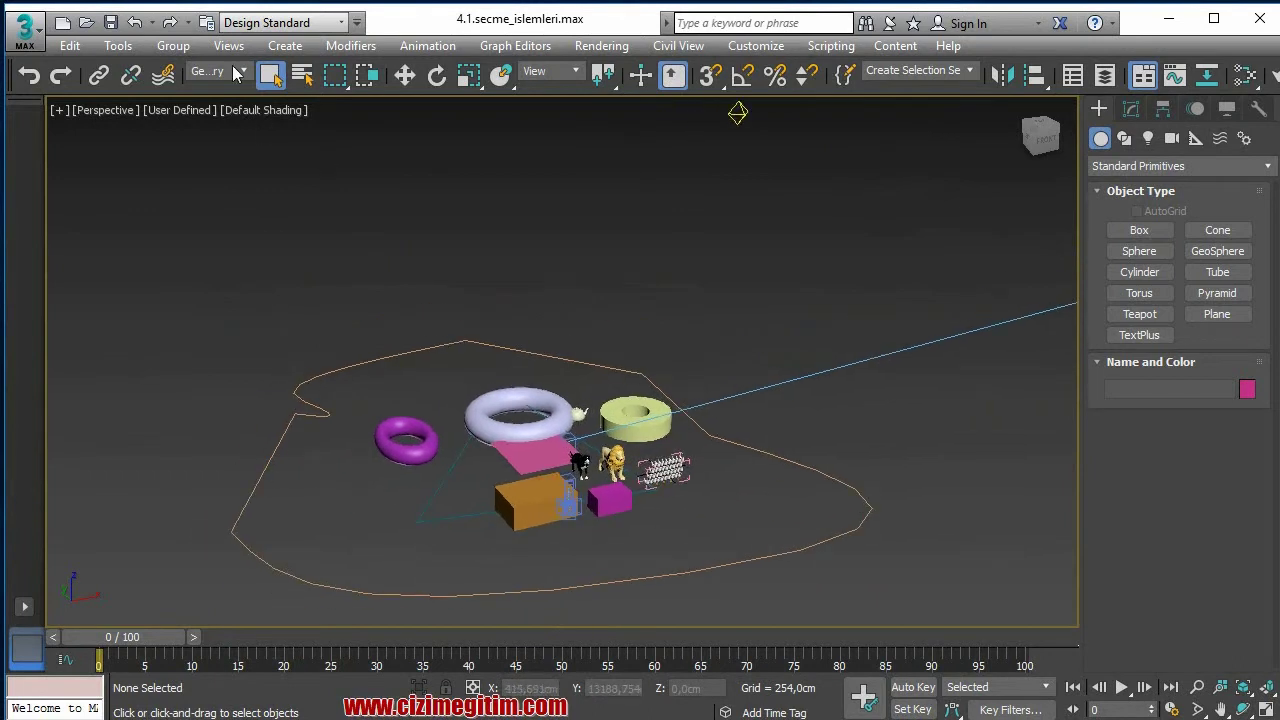
Step: Set the Selection Filter to Lights
click(237, 72)
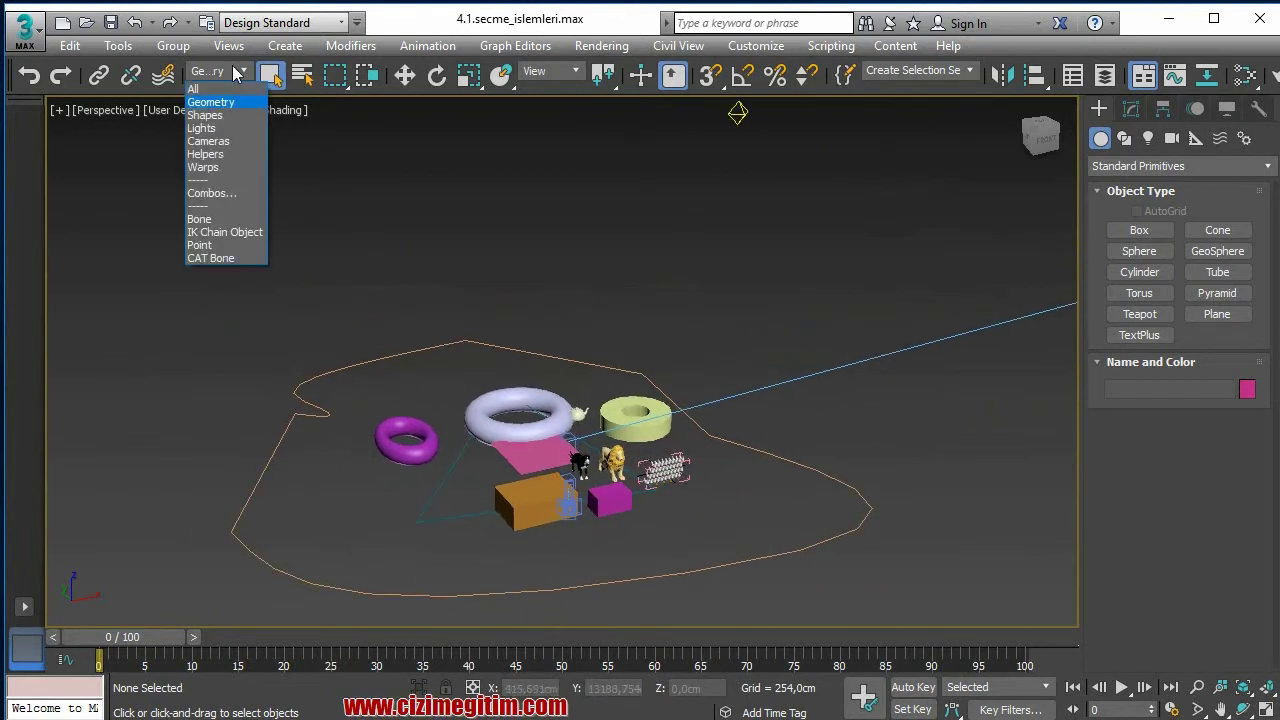
click(210, 131)
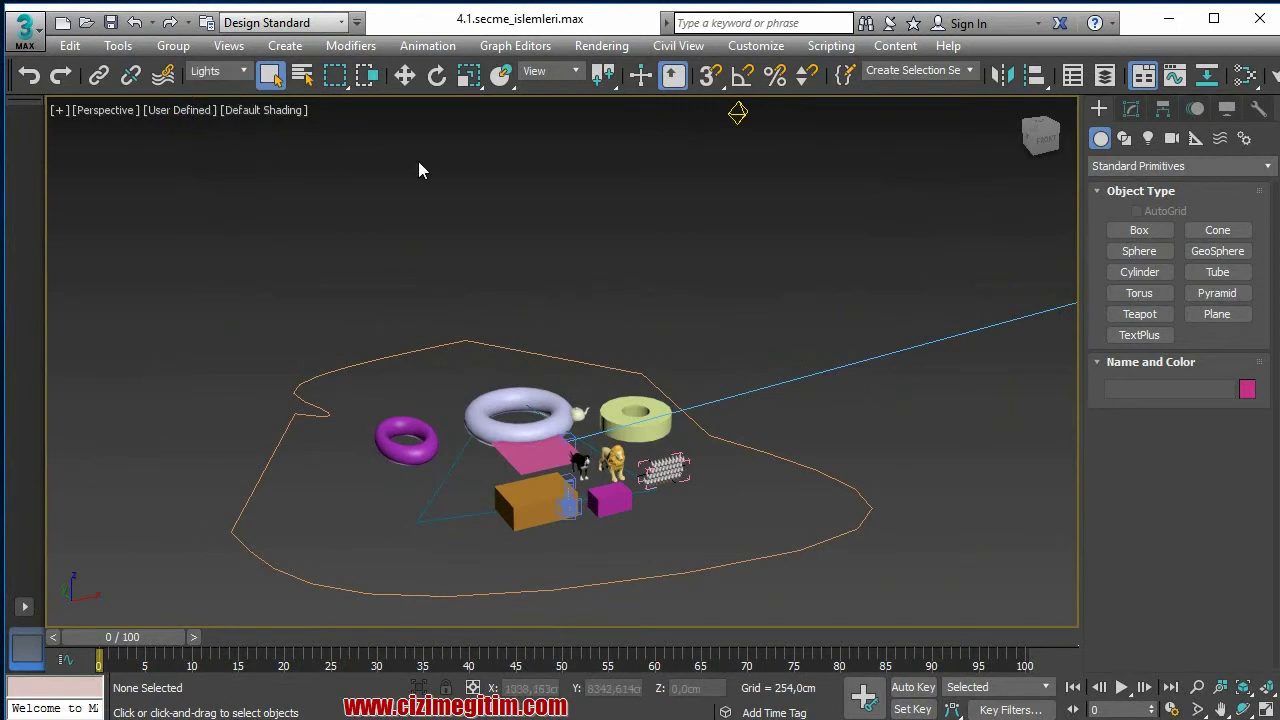
click(217, 74)
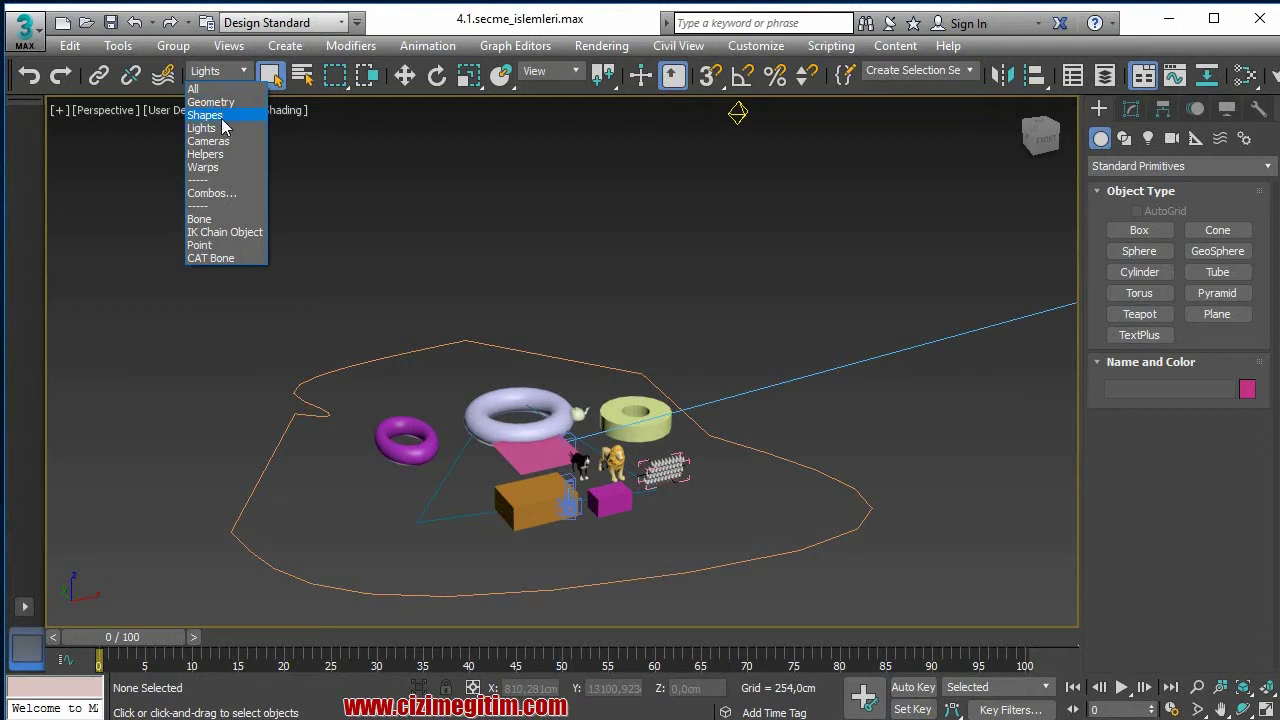
click(220, 127)
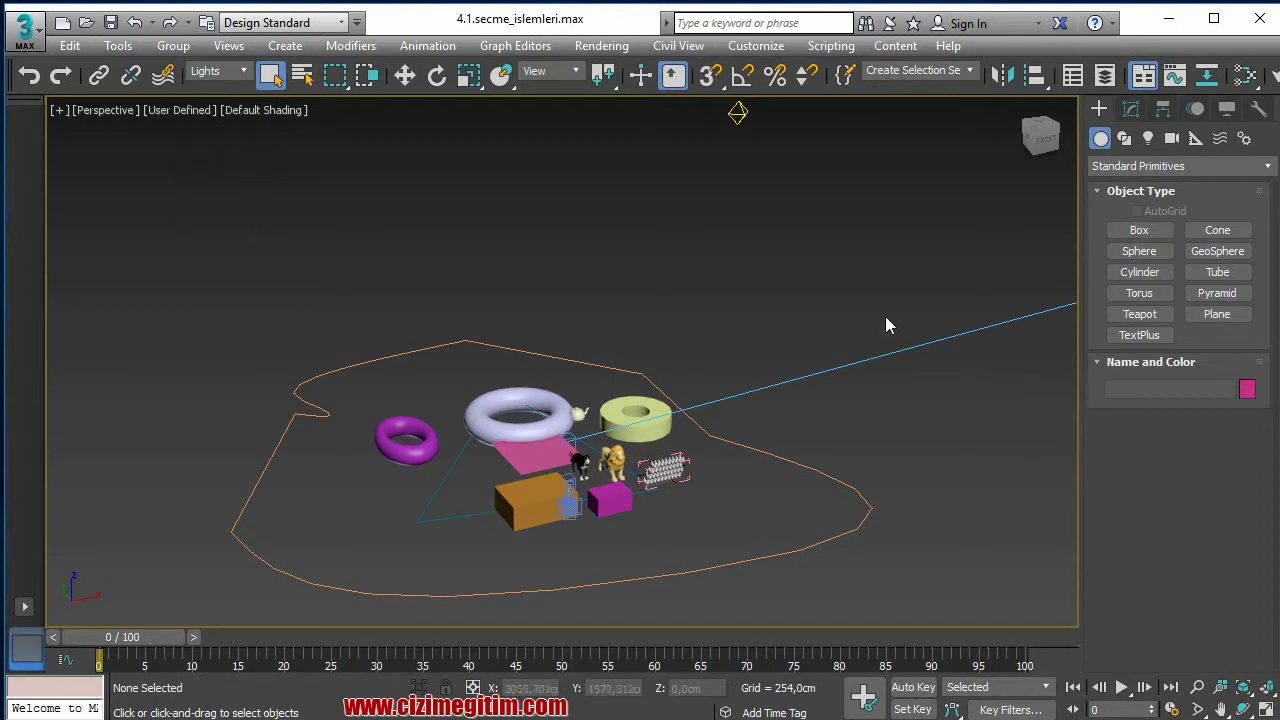
Step: Zoom out and sweep a region over the whole scene so only Omni001 gets selected
scroll(701, 215, down, 3)
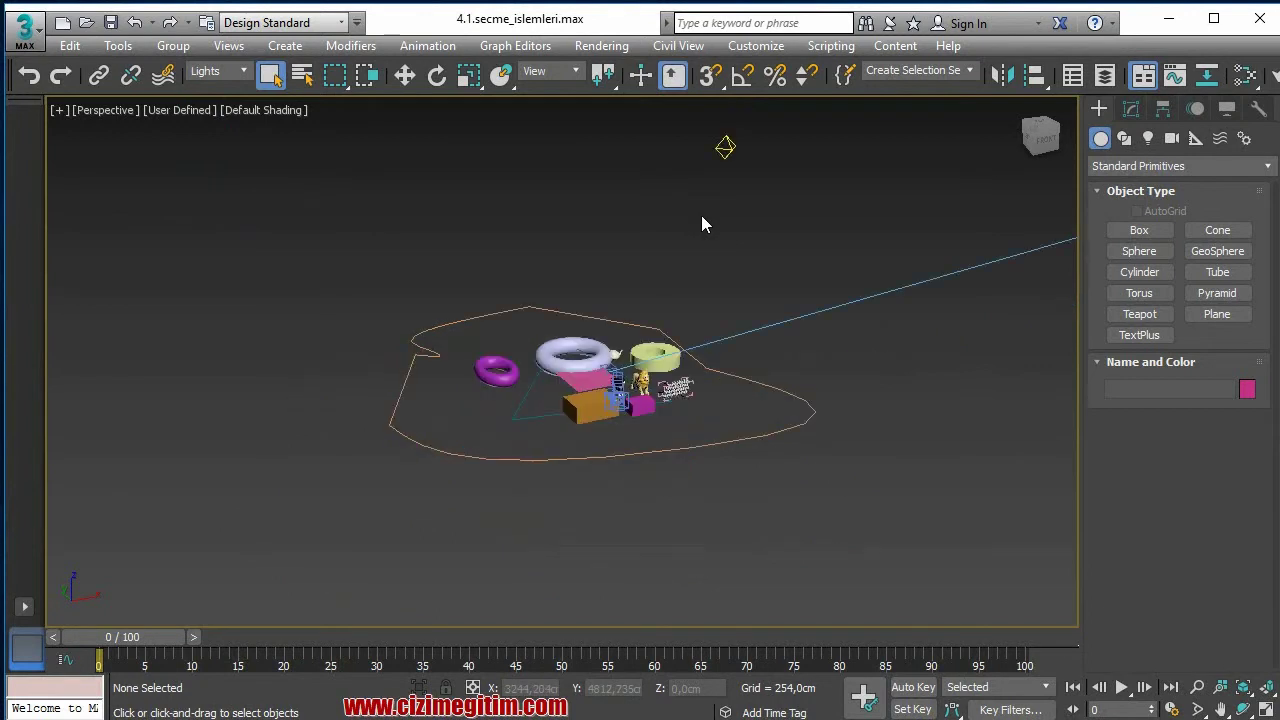
scroll(702, 217, down, 1)
drag(767, 302, 1041, 579)
drag(658, 270, 74, 114)
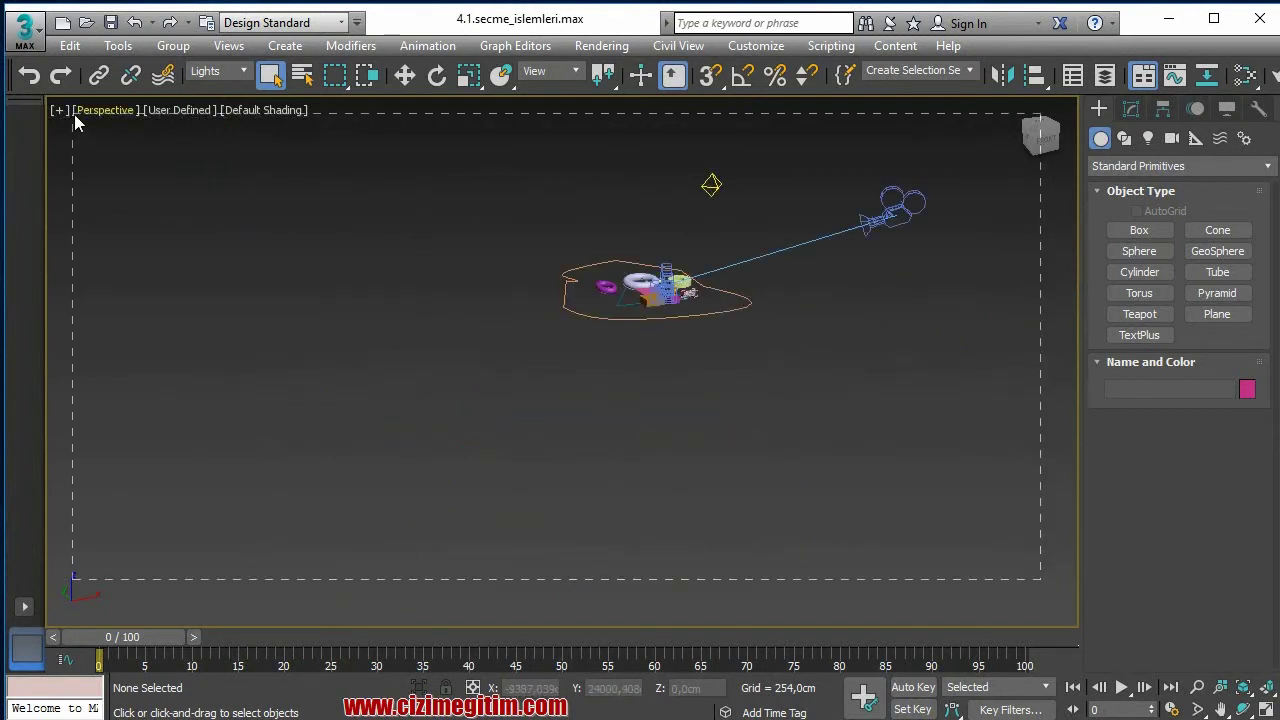
drag(74, 114, 1042, 569)
drag(90, 123, 1003, 543)
drag(113, 153, 85, 132)
drag(86, 141, 85, 138)
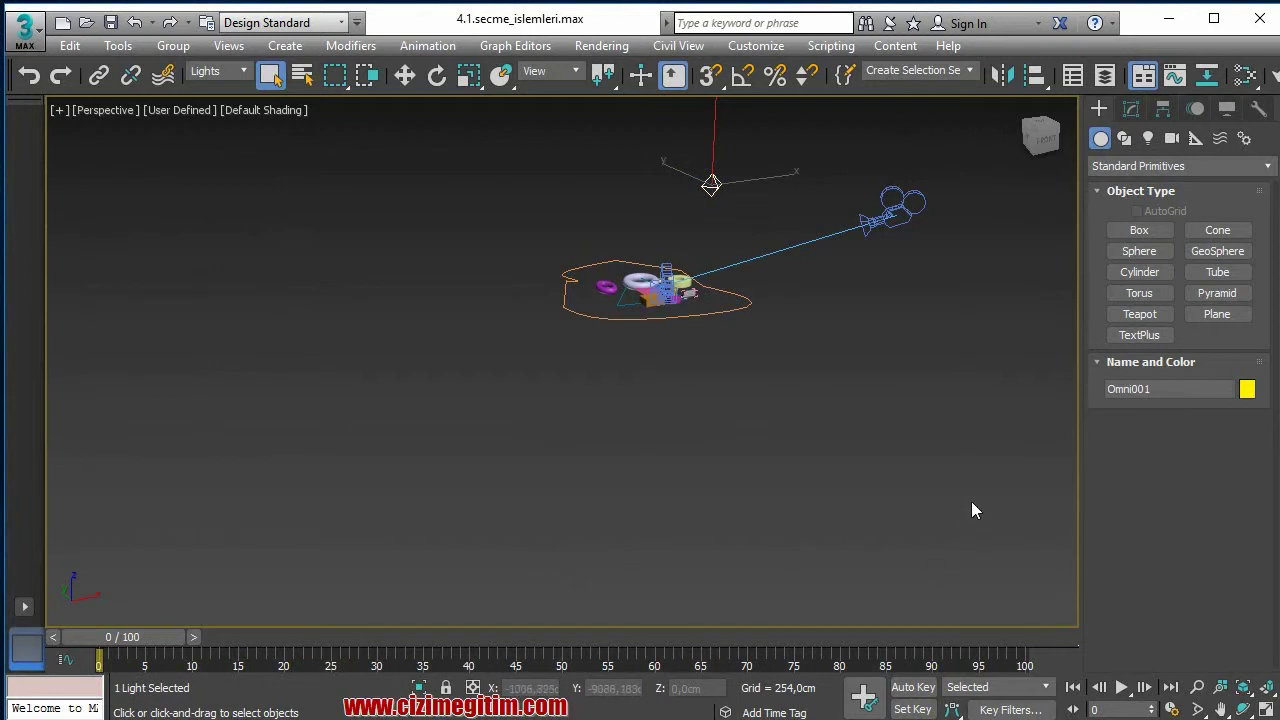
drag(1039, 613, 82, 136)
drag(92, 578, 809, 166)
mouse_move(661, 147)
mouse_down()
mouse_move(673, 137)
mouse_move(647, 167)
mouse_move(657, 158)
mouse_move(637, 145)
mouse_move(360, 242)
mouse_up()
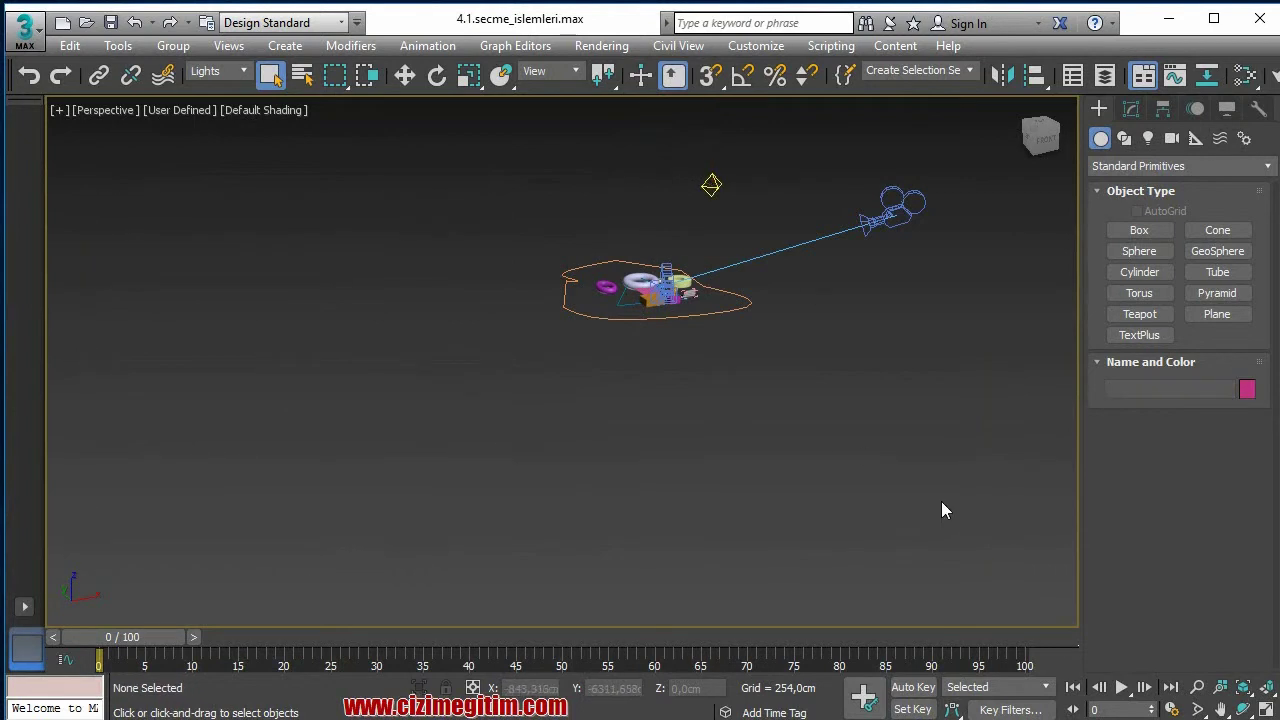
drag(838, 342, 848, 472)
drag(848, 470, 75, 121)
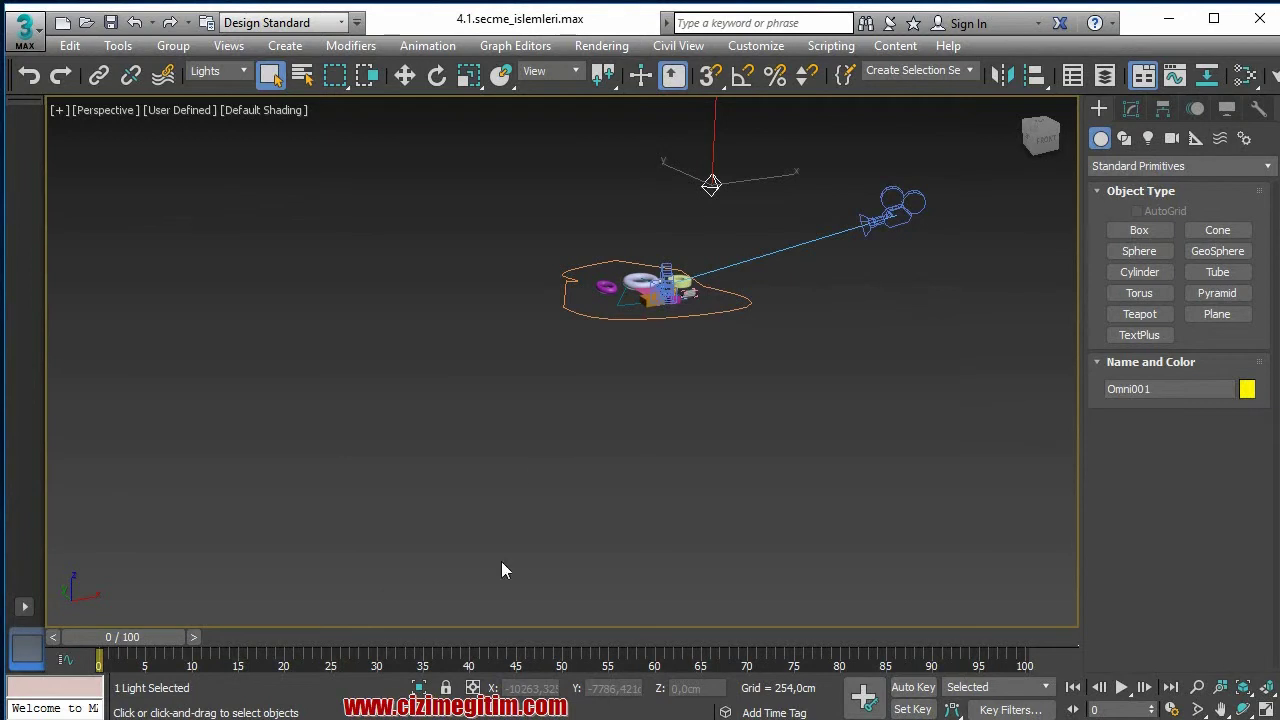
middle_drag(595, 262, 533, 303)
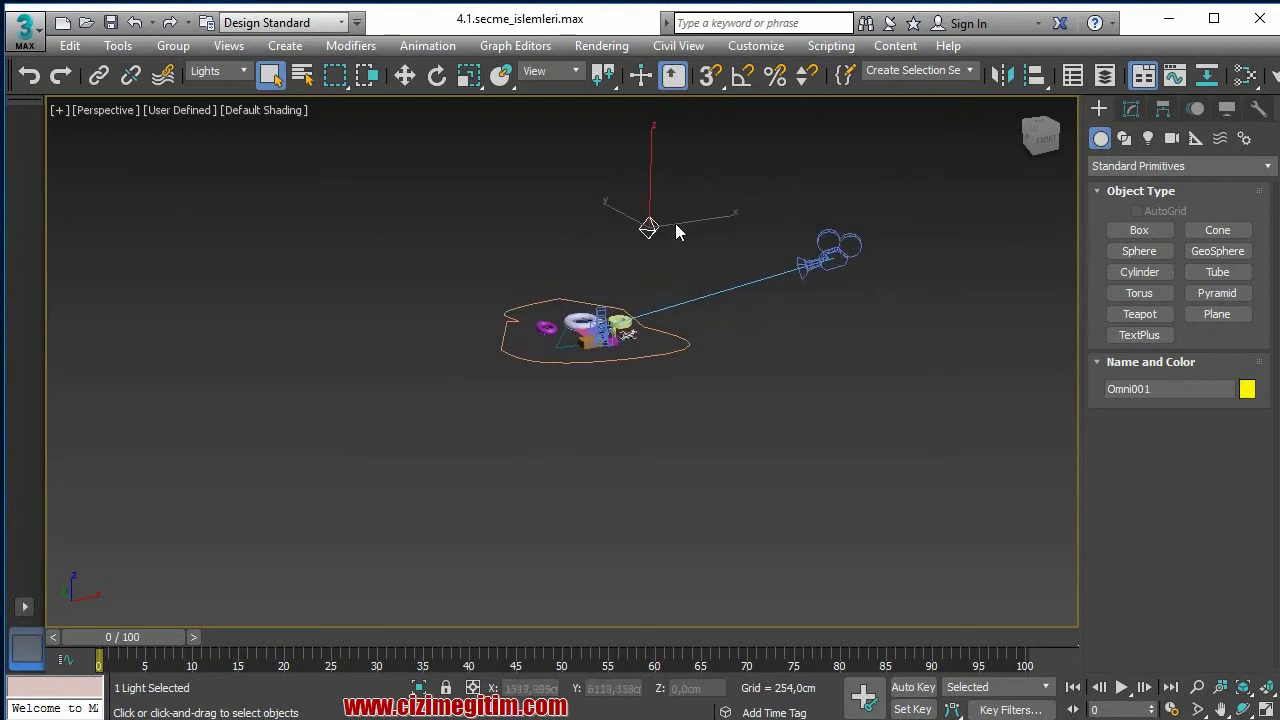
Step: Set the Selection Filter to All and region-select all 53 entities
click(1014, 547)
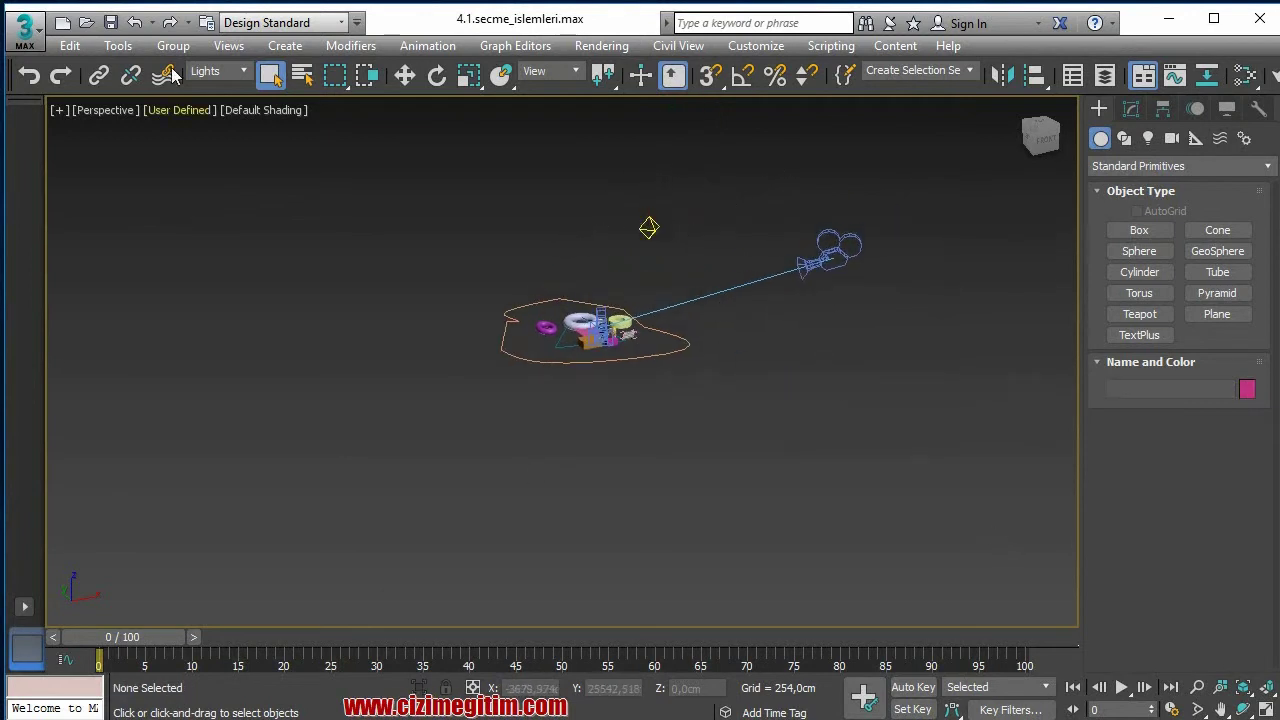
click(230, 72)
click(222, 93)
drag(563, 228, 1021, 585)
drag(482, 200, 81, 128)
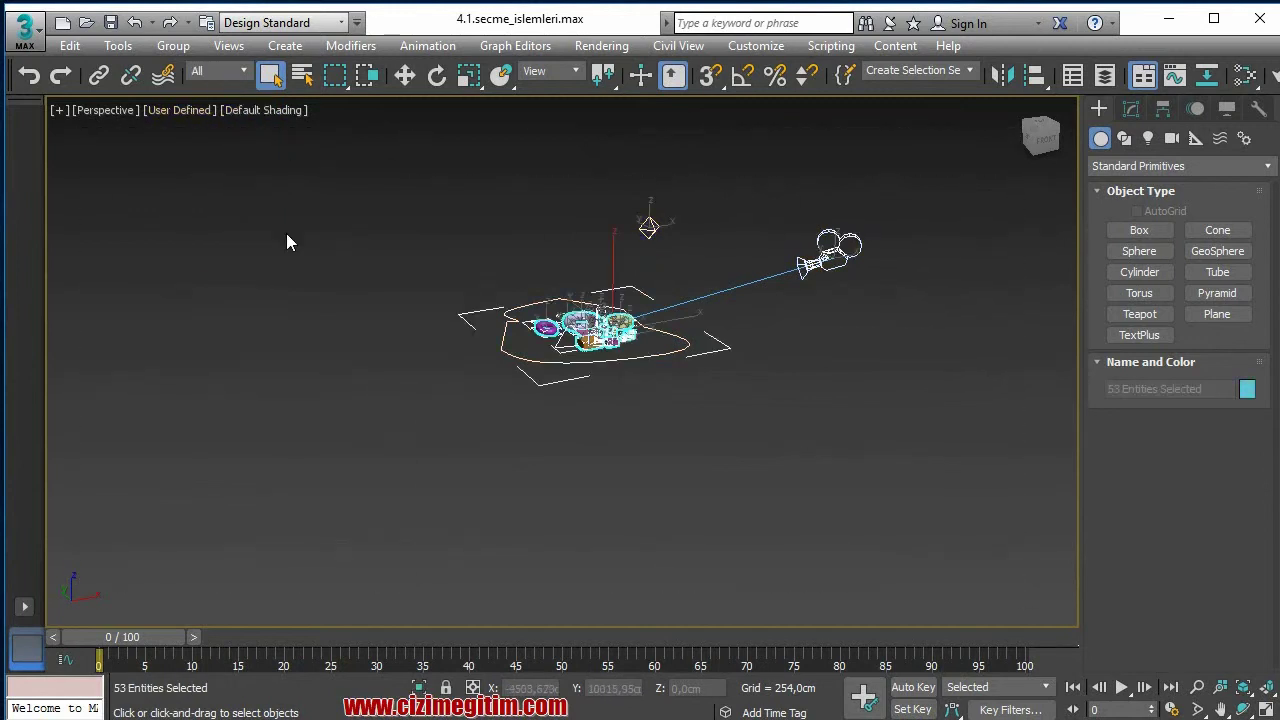
Step: Filter to Lights and region-select only Omni001, then switch the filter to Shapes
click(210, 72)
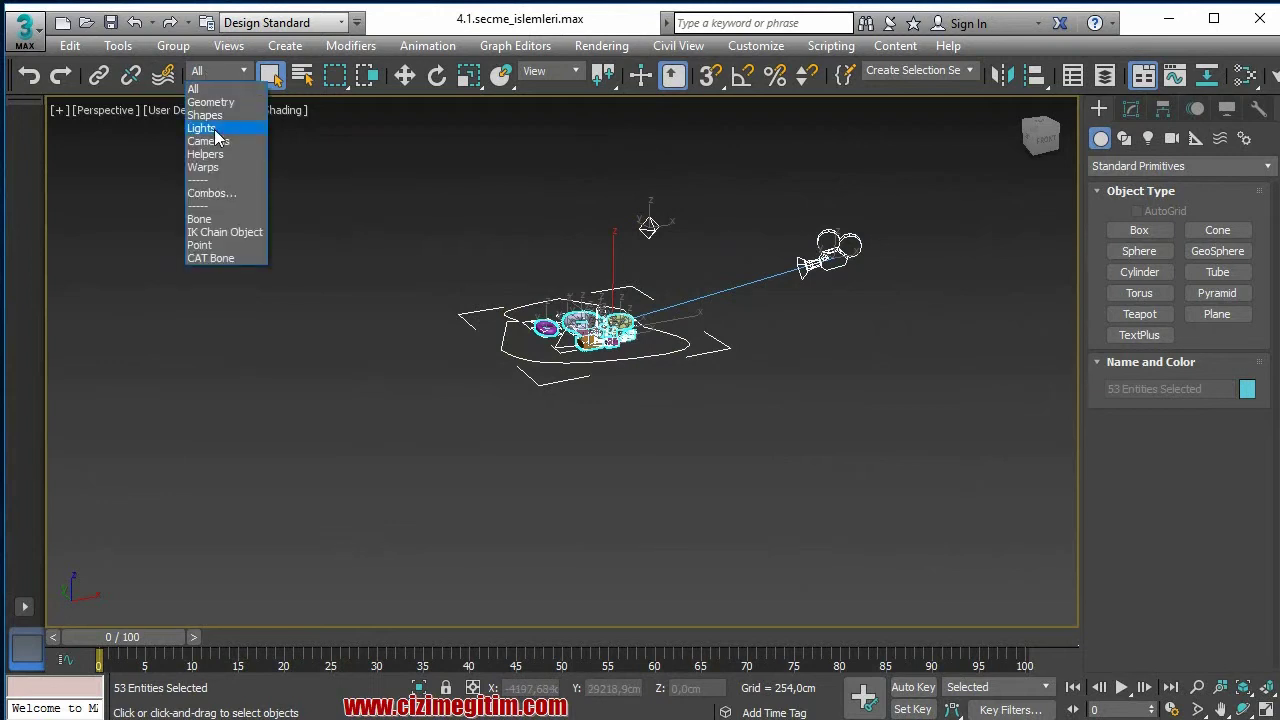
click(202, 128)
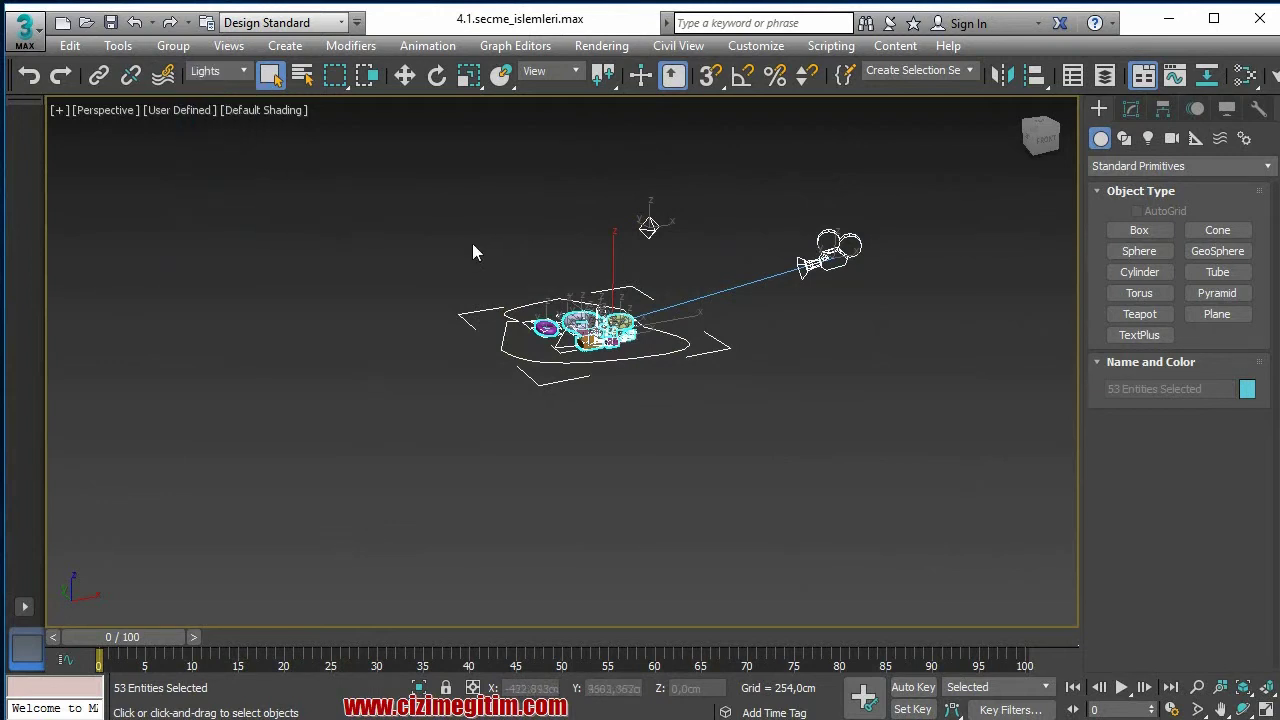
drag(1006, 579, 107, 150)
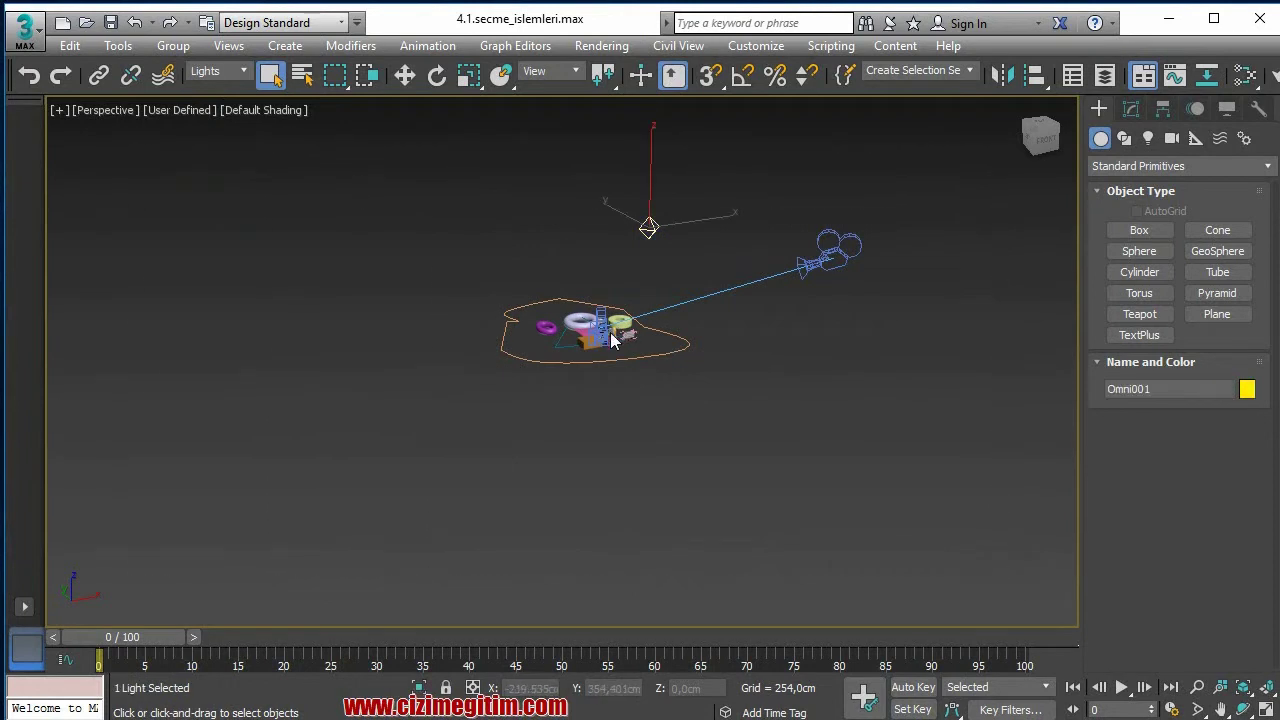
click(210, 71)
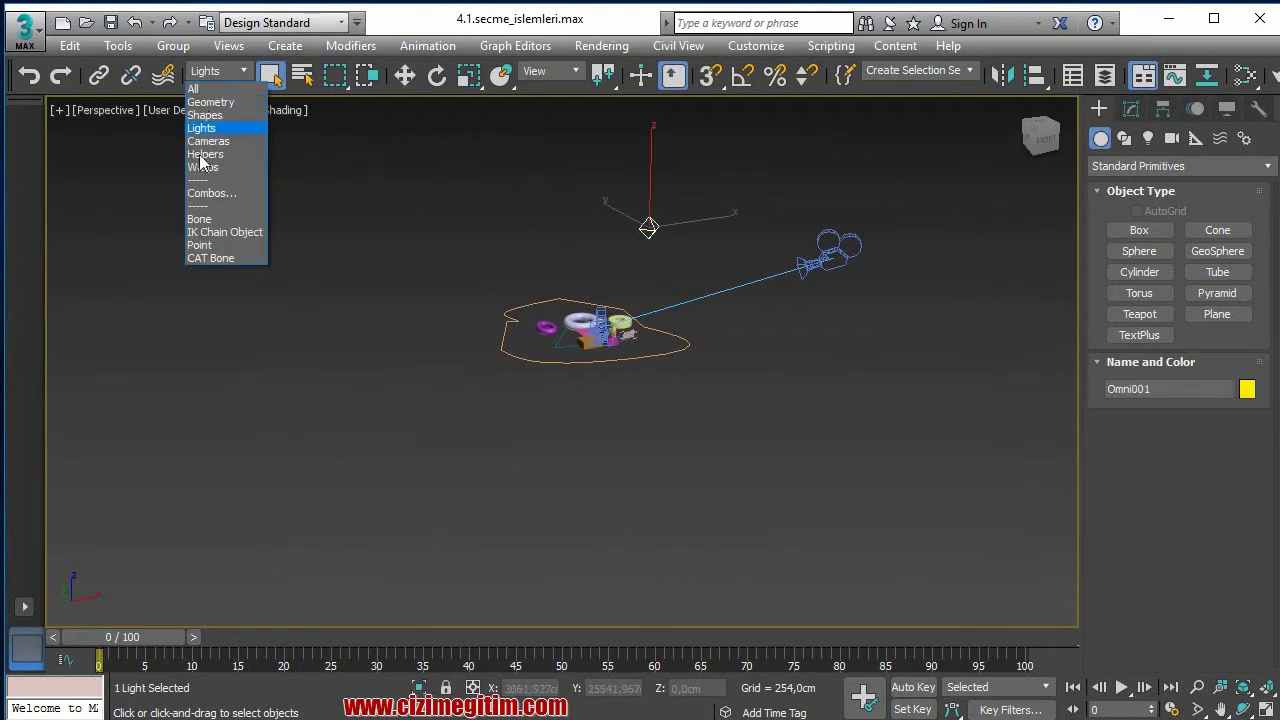
click(205, 115)
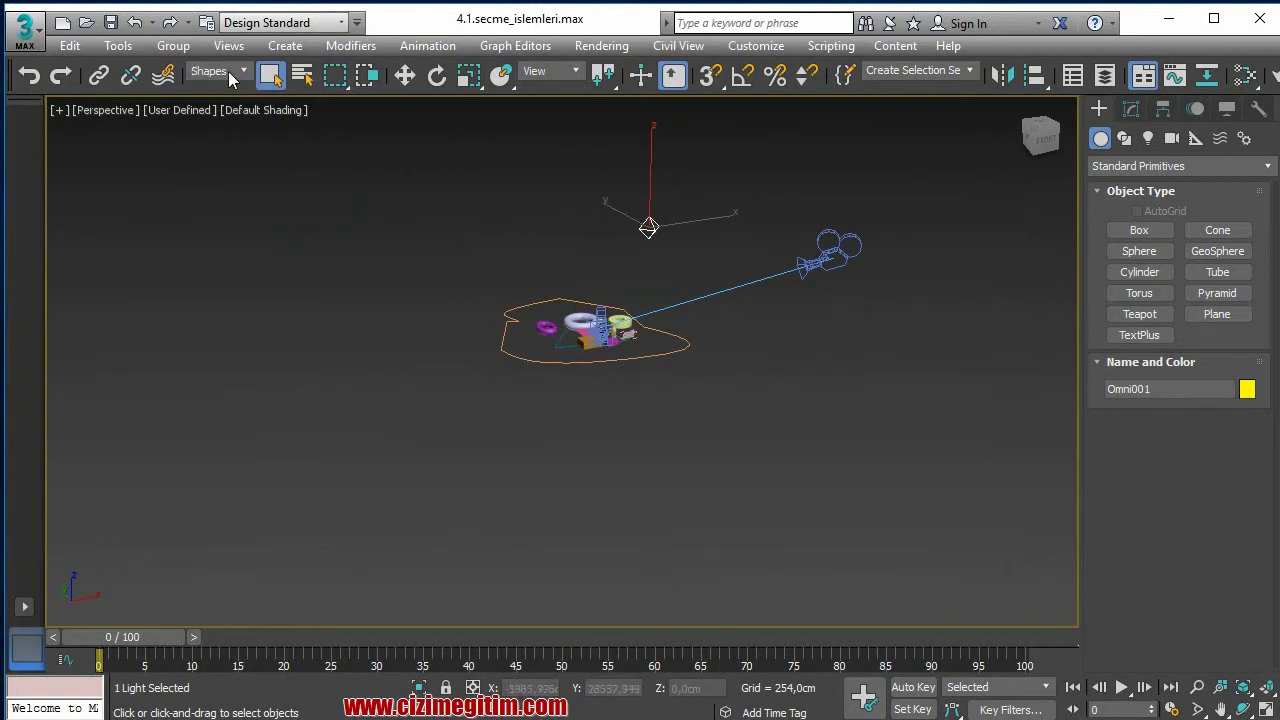
Step: Keep the Shapes filter and deselect the light
click(226, 71)
click(317, 157)
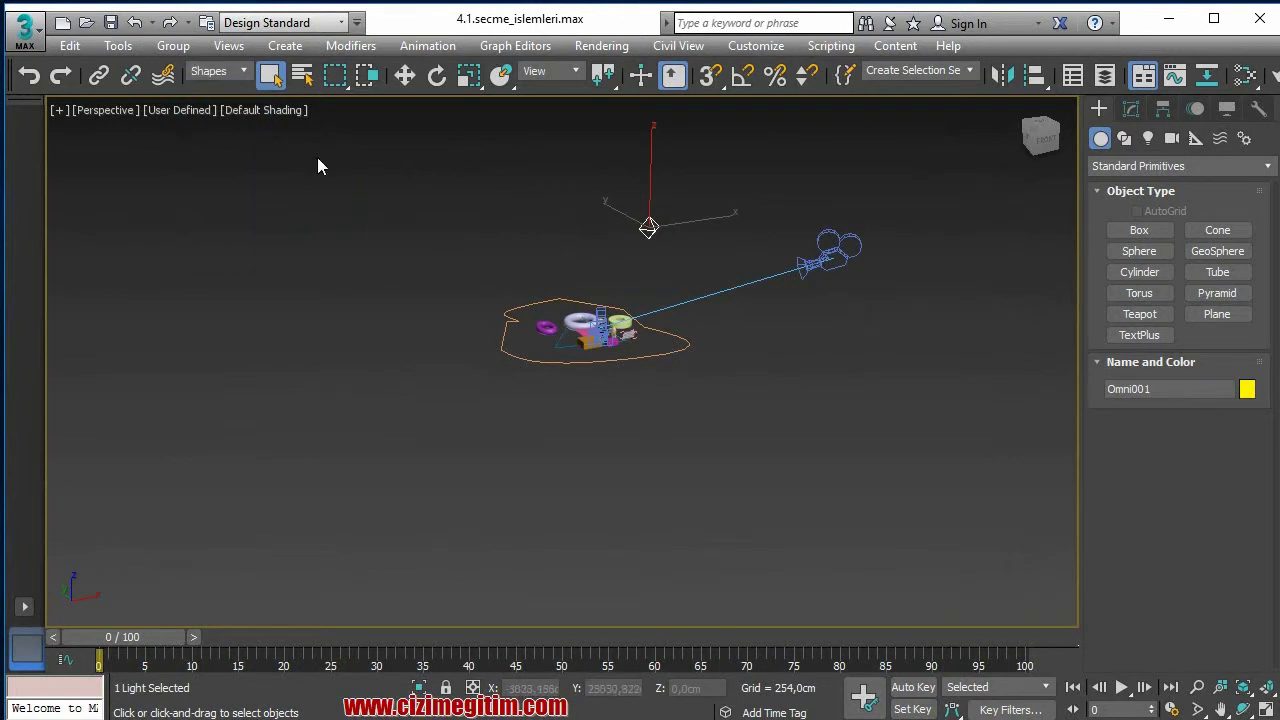
click(675, 361)
Step: Rectangle-select the two shapes, clear them, and cycle to Circular region selection
scroll(697, 355, up, 5)
drag(932, 540, 258, 263)
drag(170, 238, 127, 177)
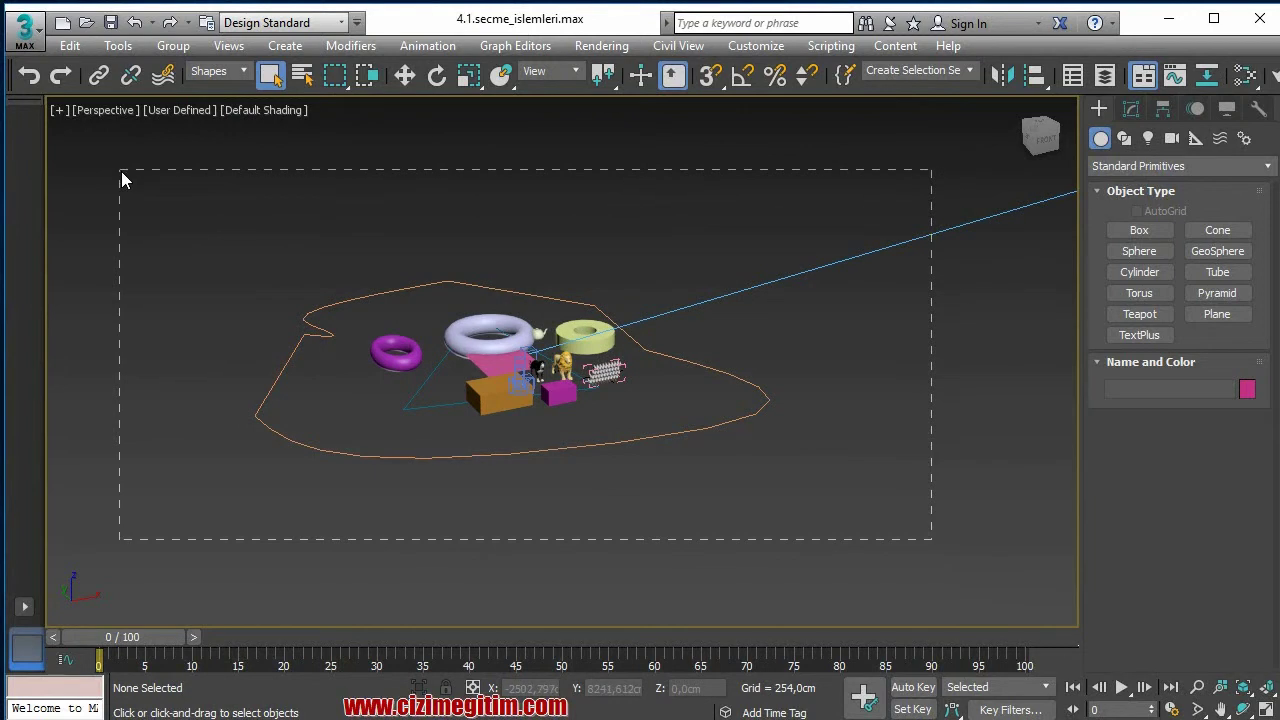
drag(129, 170, 122, 172)
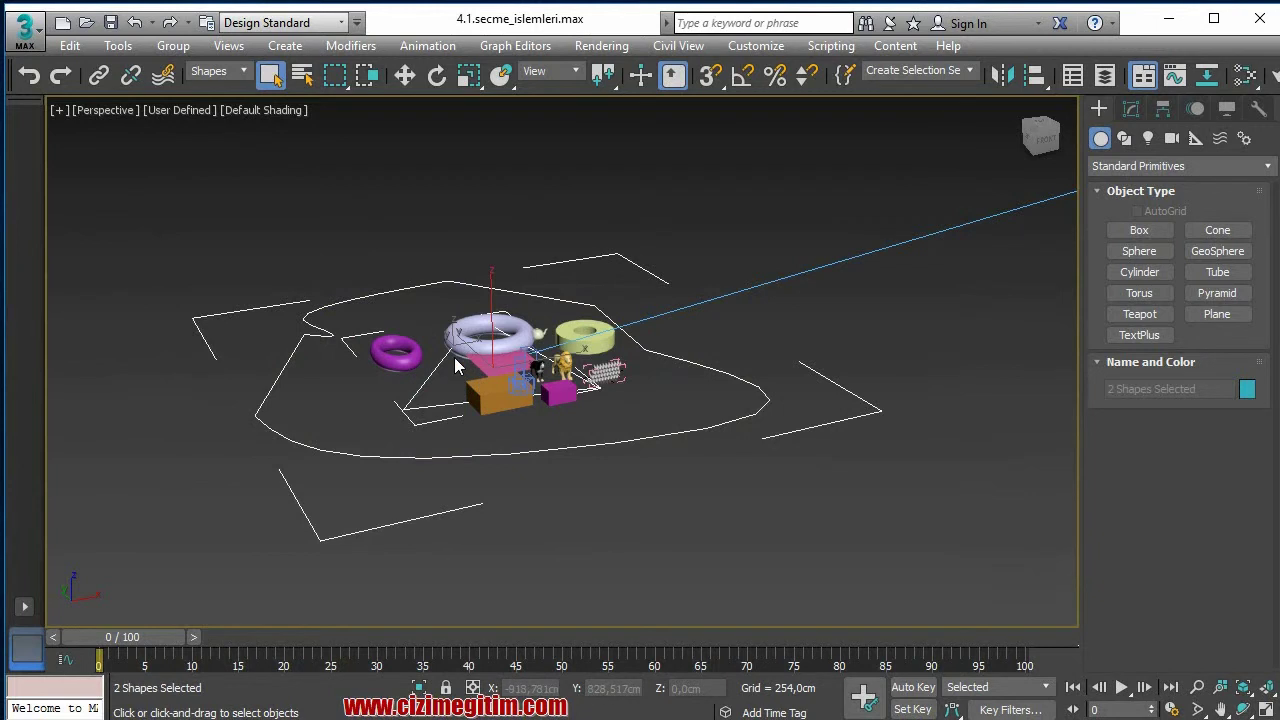
key(Delete)
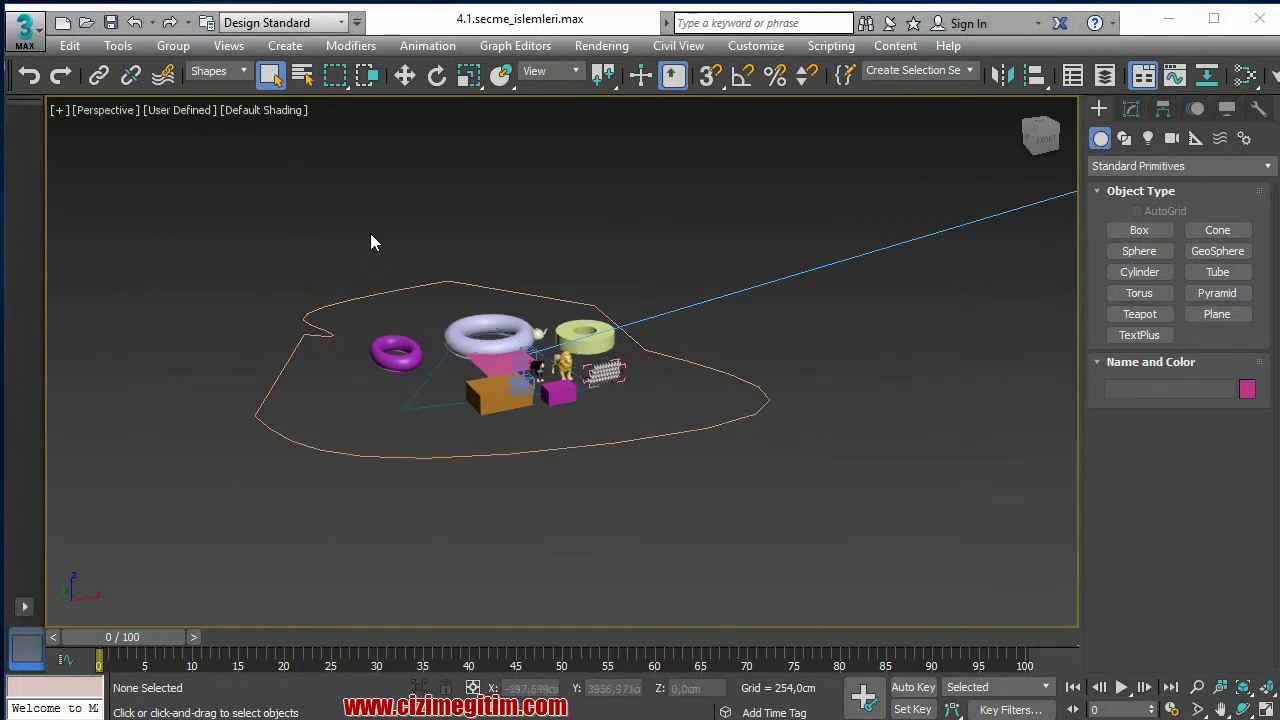
key(q)
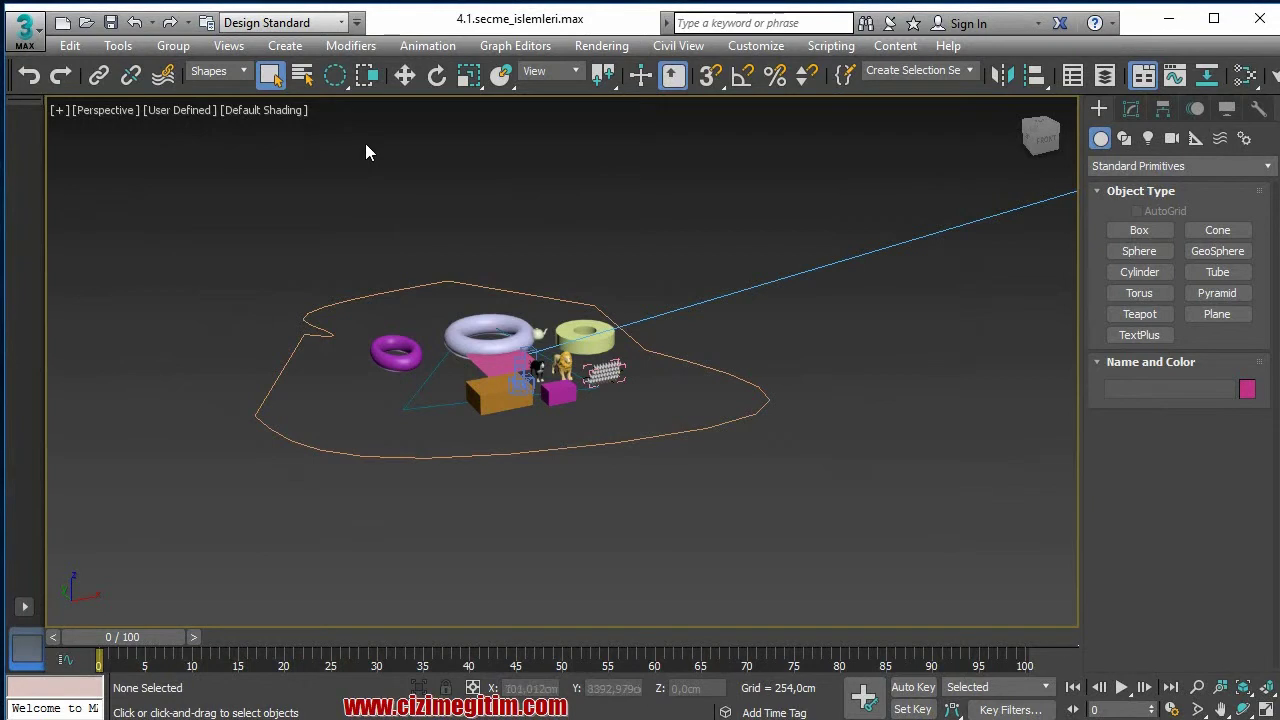
Step: Select the two shapes with a circular selection region
key(q)
key(q)
key(q)
key(q)
mouse_move(145, 207)
mouse_down()
mouse_move(921, 565)
mouse_move(878, 528)
mouse_up()
key(q)
drag(460, 234, 609, 420)
drag(580, 398, 581, 399)
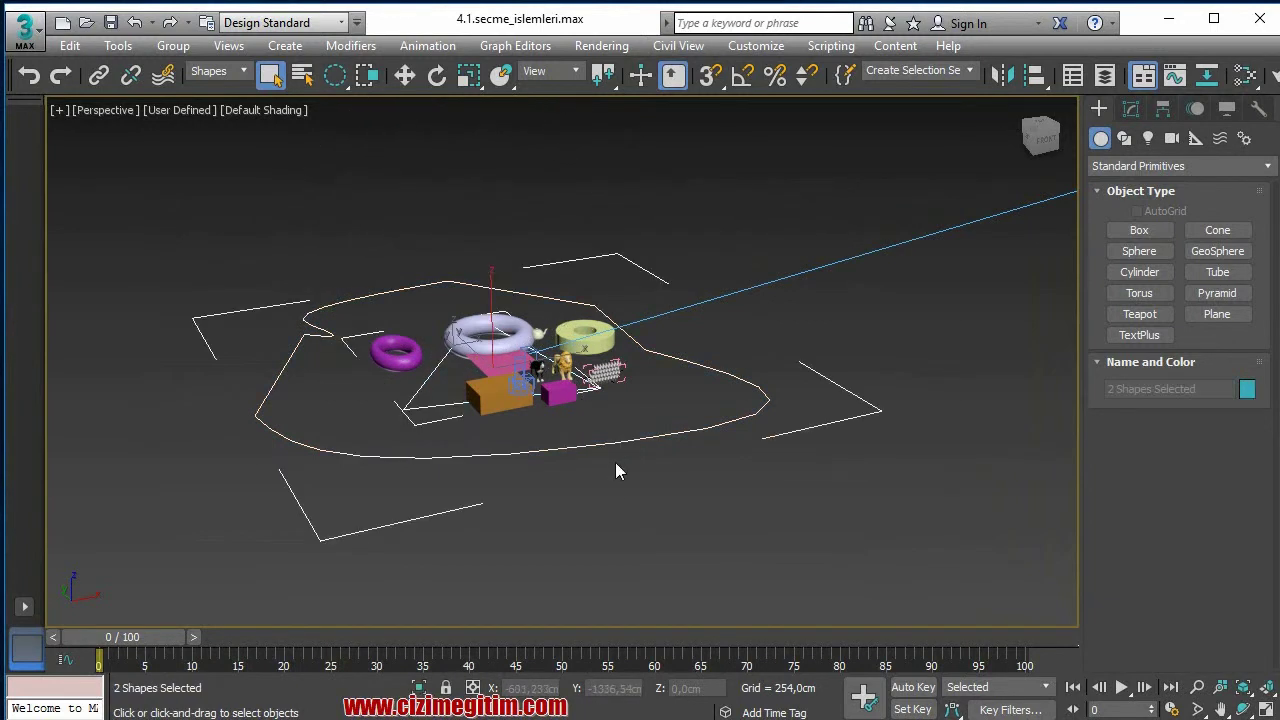
Step: Clear them and select the two shapes again with a fence region
key(q)
key(Delete)
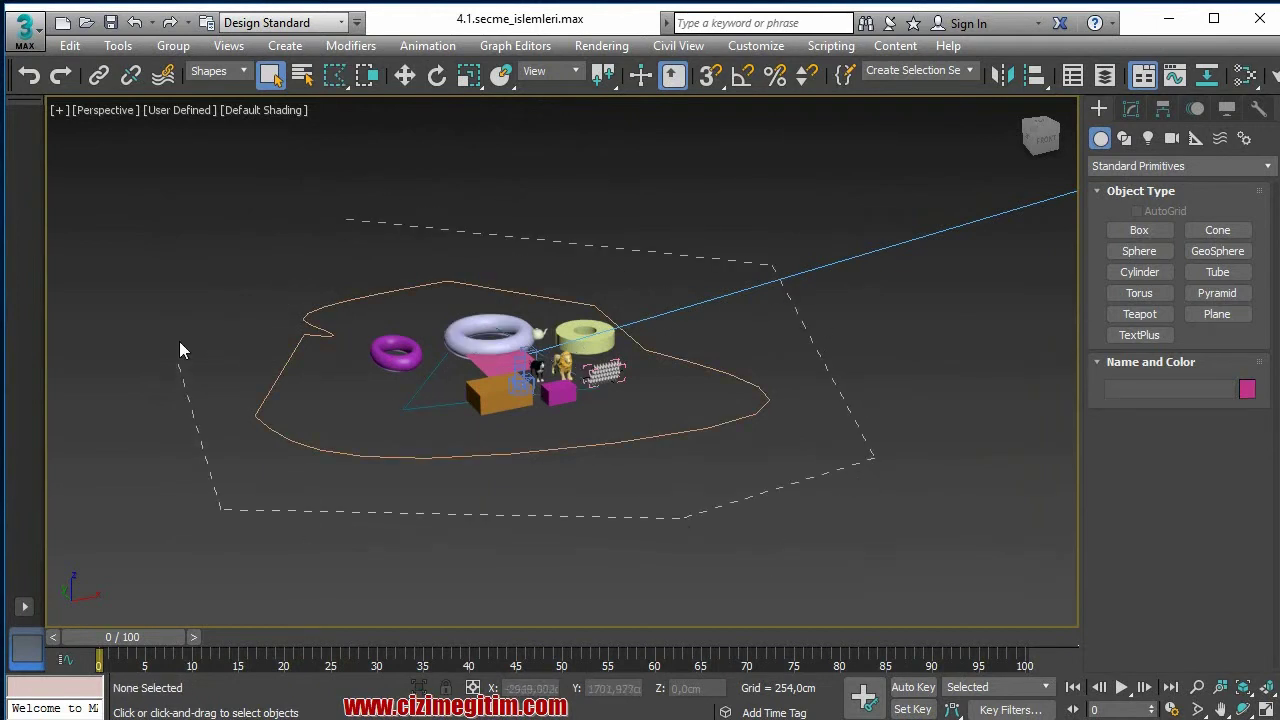
click(348, 219)
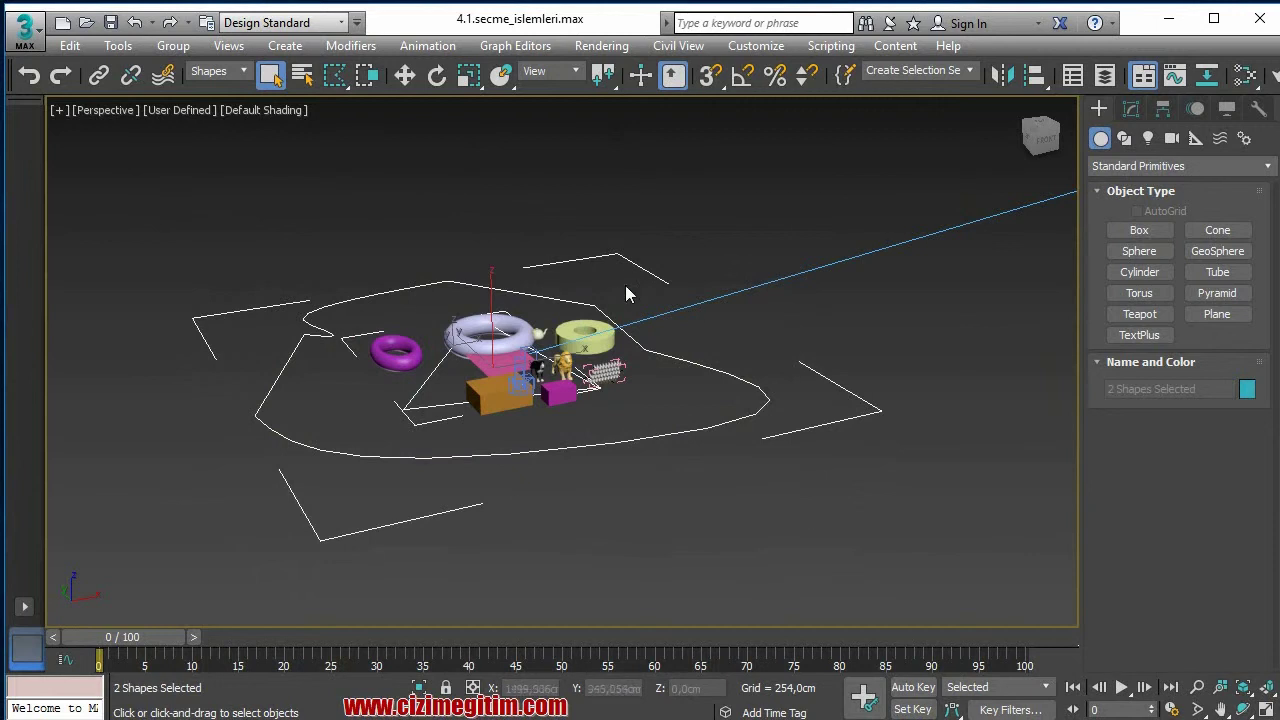
Step: Lasso-select the two shapes, then cycle to paint region and clear the selection
key(q)
mouse_move(462, 199)
mouse_down()
mouse_move(847, 323)
mouse_move(702, 573)
mouse_up()
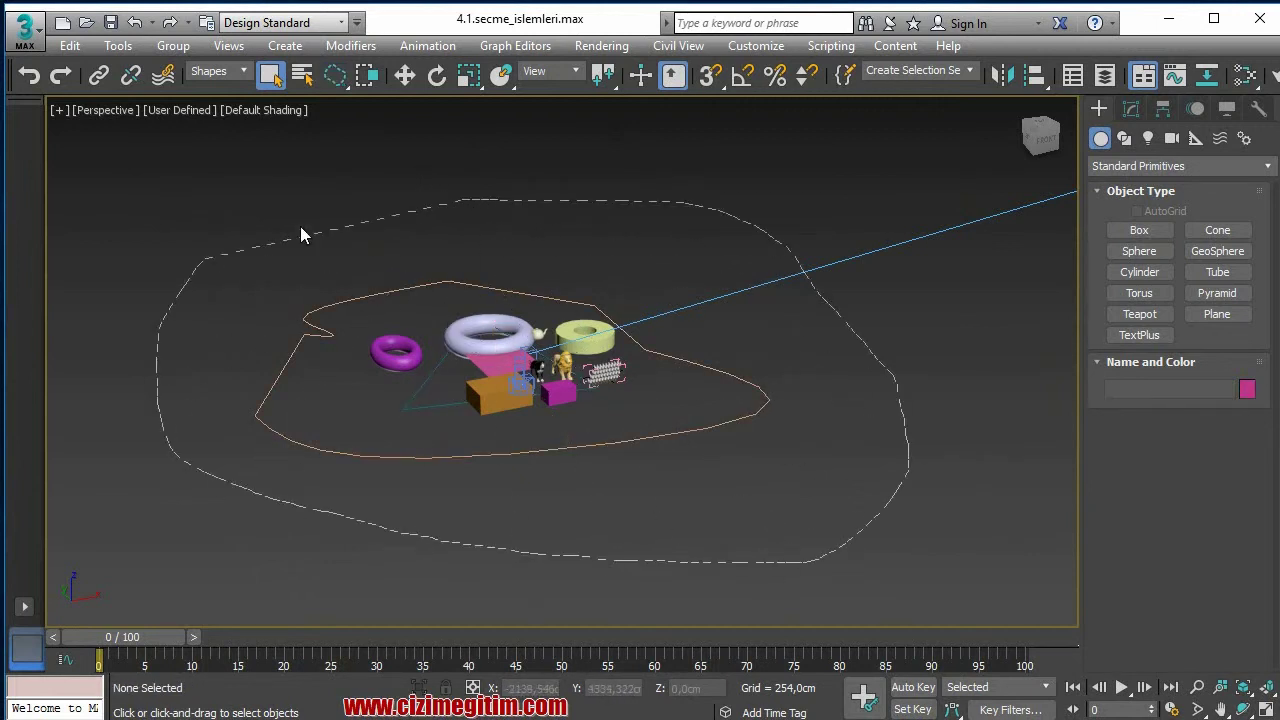
drag(300, 226, 514, 207)
key(q)
click(481, 167)
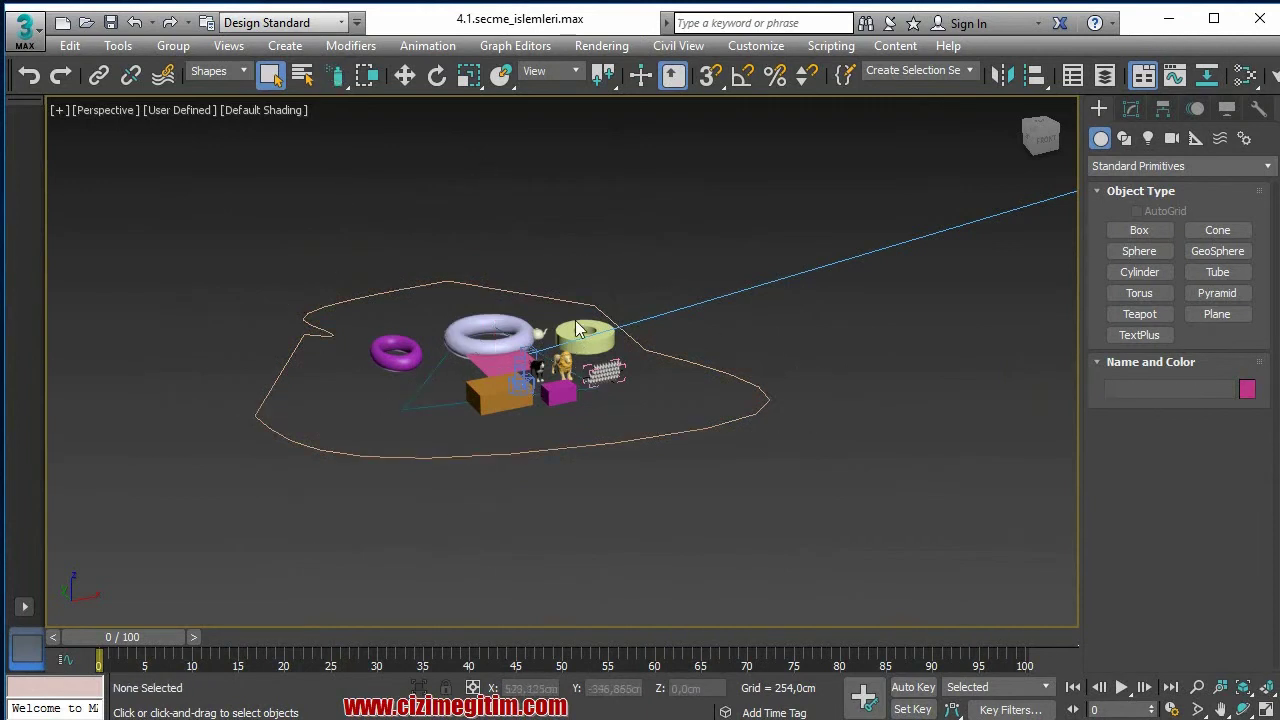
Step: Frame the objects and set the Selection Filter to All so every object type is selectable
scroll(575, 320, up, 5)
scroll(600, 335, down, 2)
scroll(650, 350, up, 4)
scroll(691, 361, down, 2)
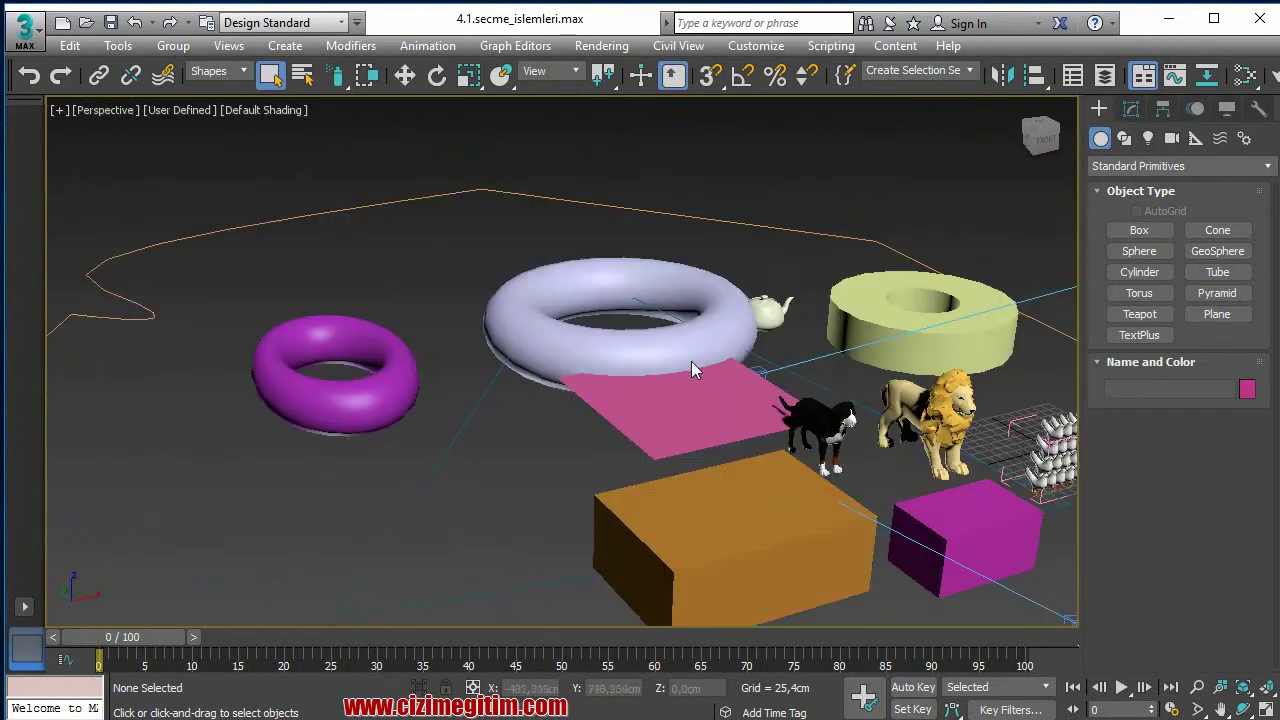
middle_drag(691, 361, 446, 326)
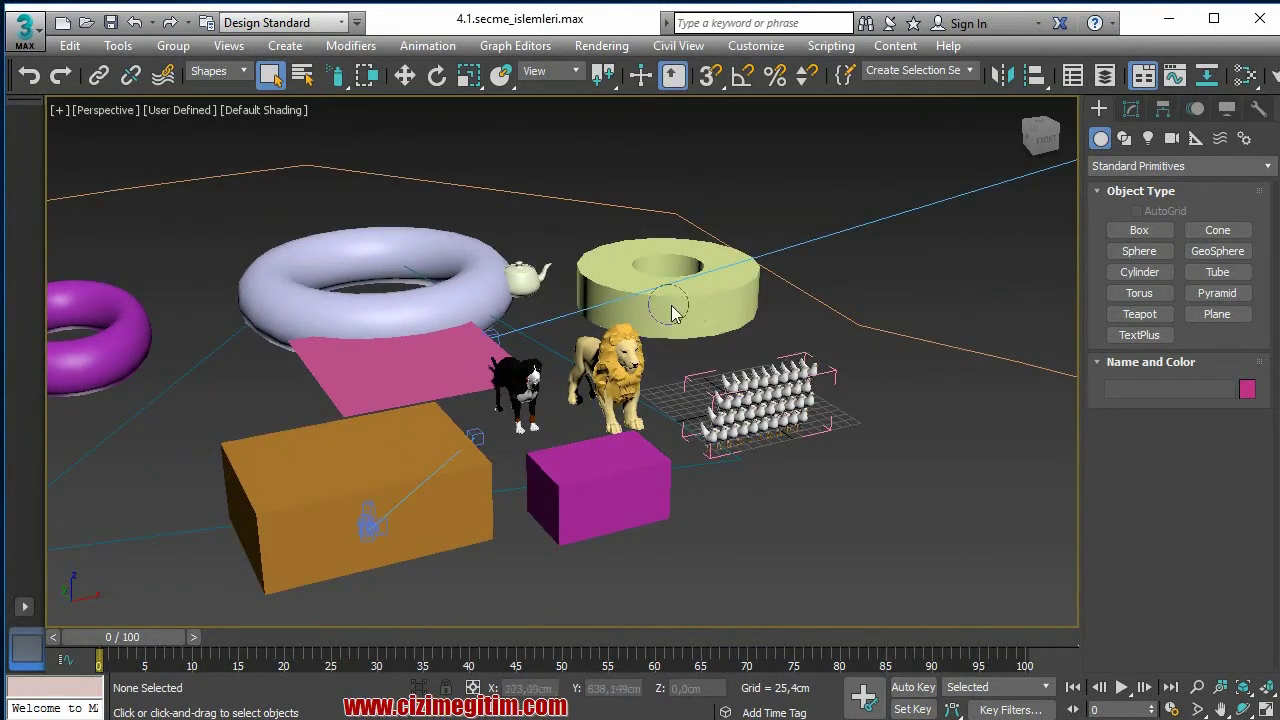
click(715, 460)
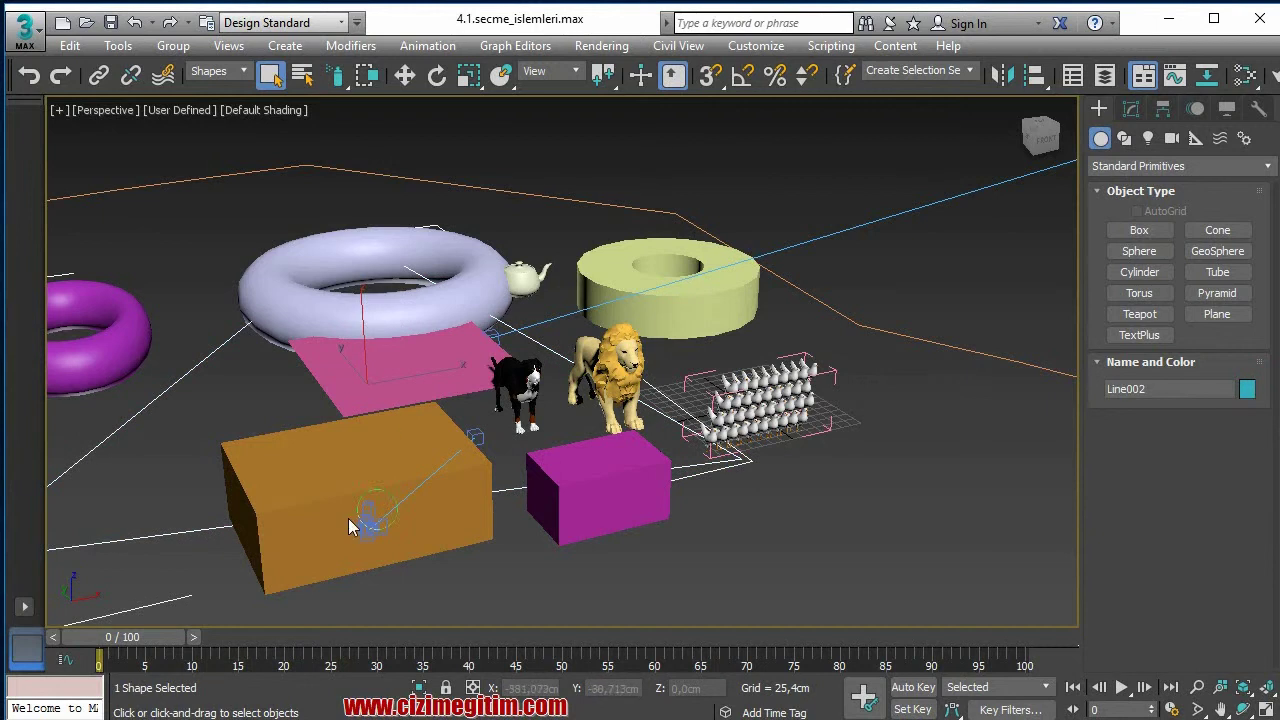
click(210, 71)
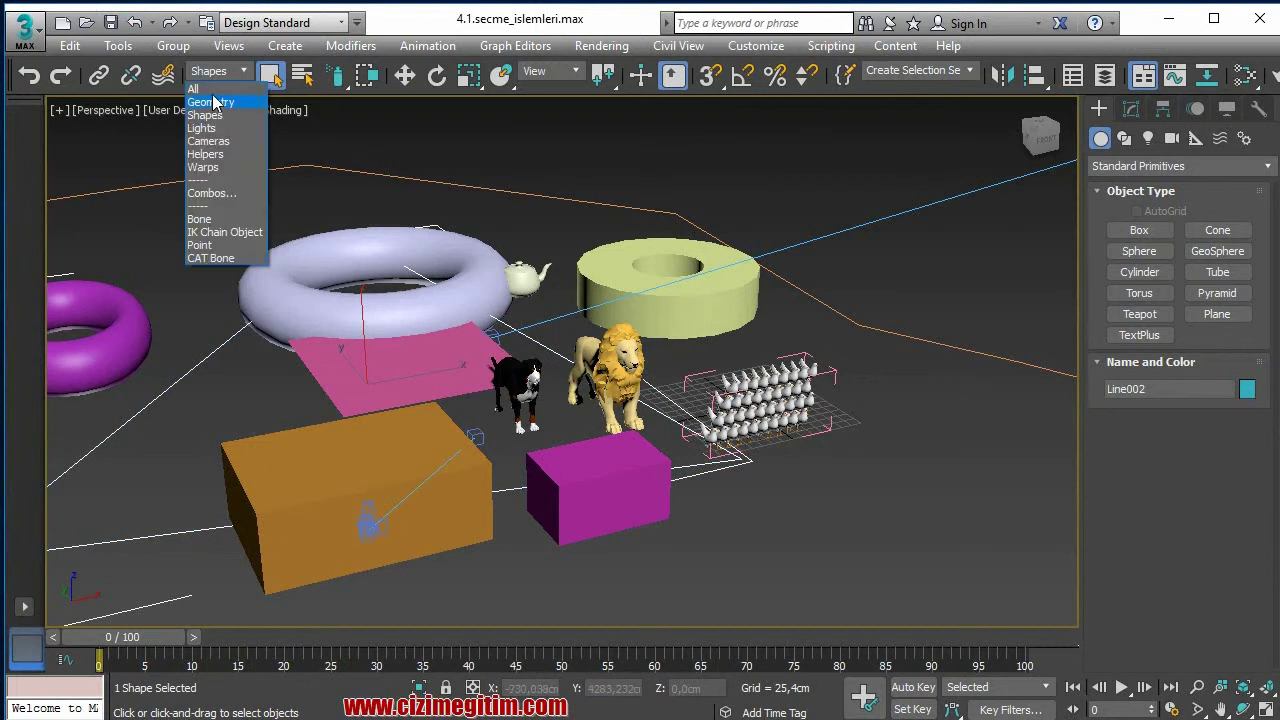
click(215, 92)
Step: Paint-select all 47 scene objects with Paint Selection Region, then clear the selection
click(883, 407)
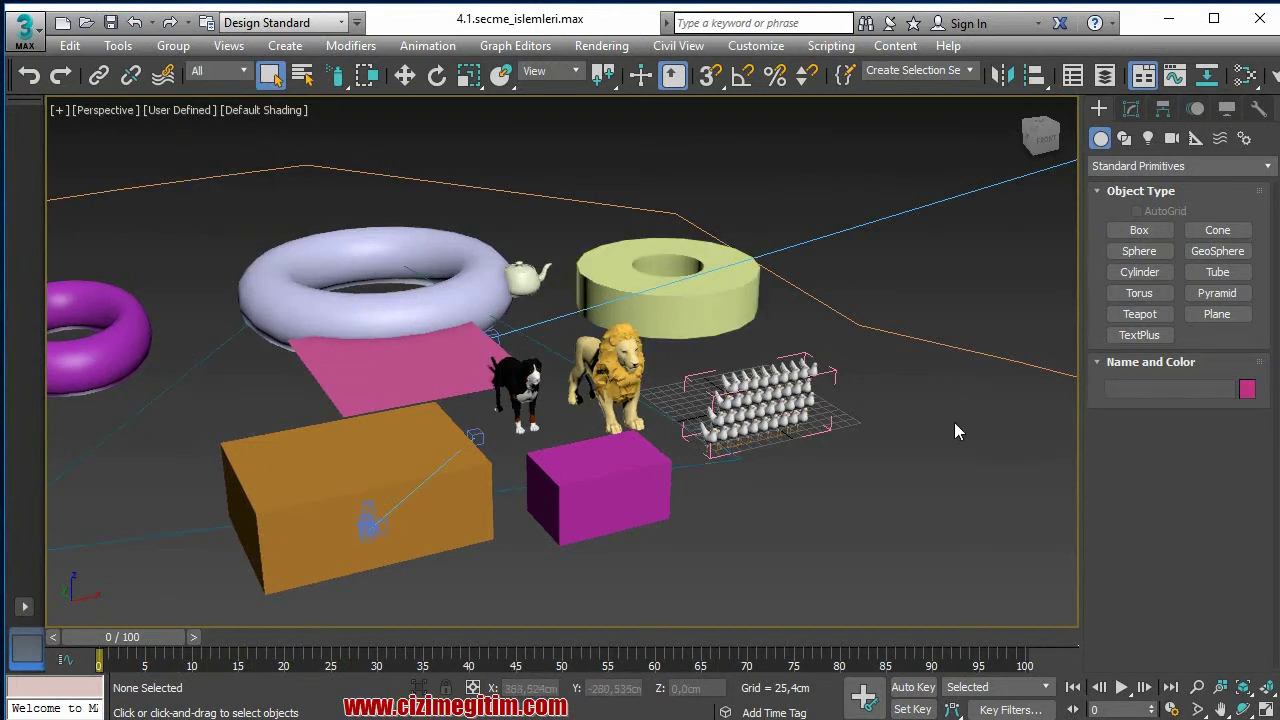
drag(955, 423, 661, 478)
mouse_move(522, 500)
ctrl+mouse_down()
mouse_move(117, 347)
mouse_move(380, 357)
ctrl+mouse_up()
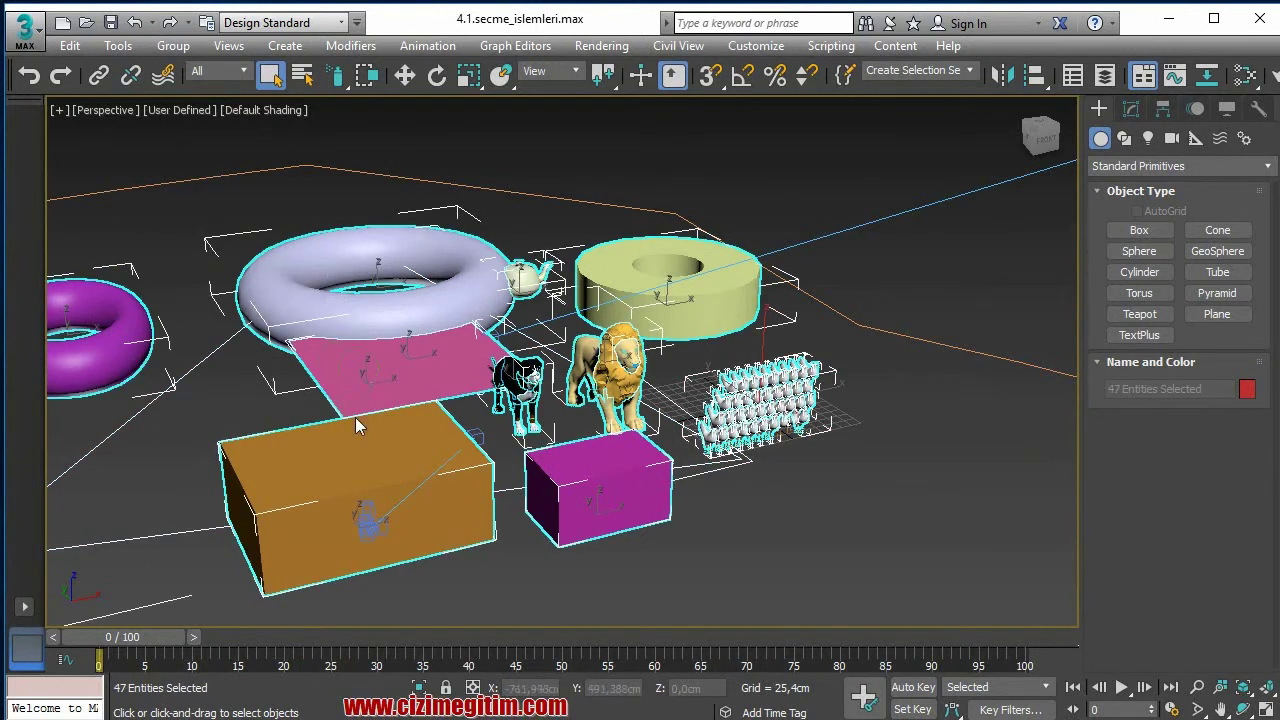
click(503, 140)
click(367, 75)
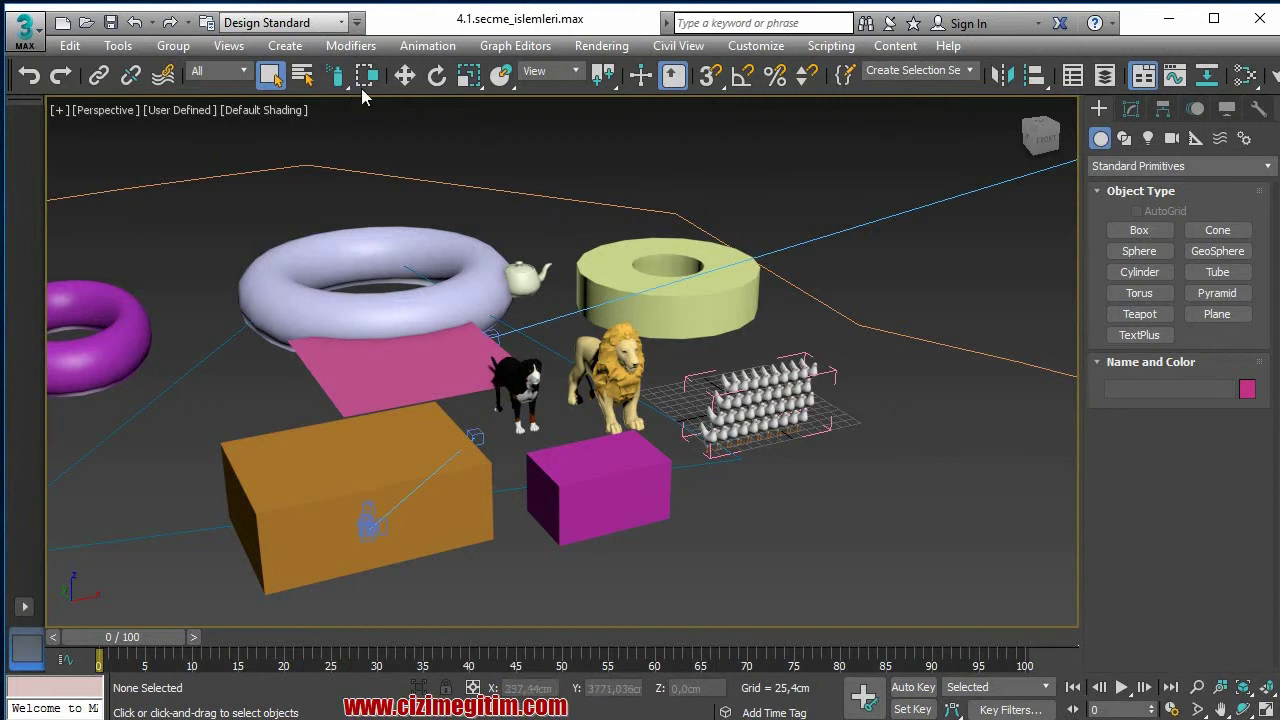
Step: Switch to Rectangular Selection Region and zoom in on the lion, dog and bird array
click(334, 80)
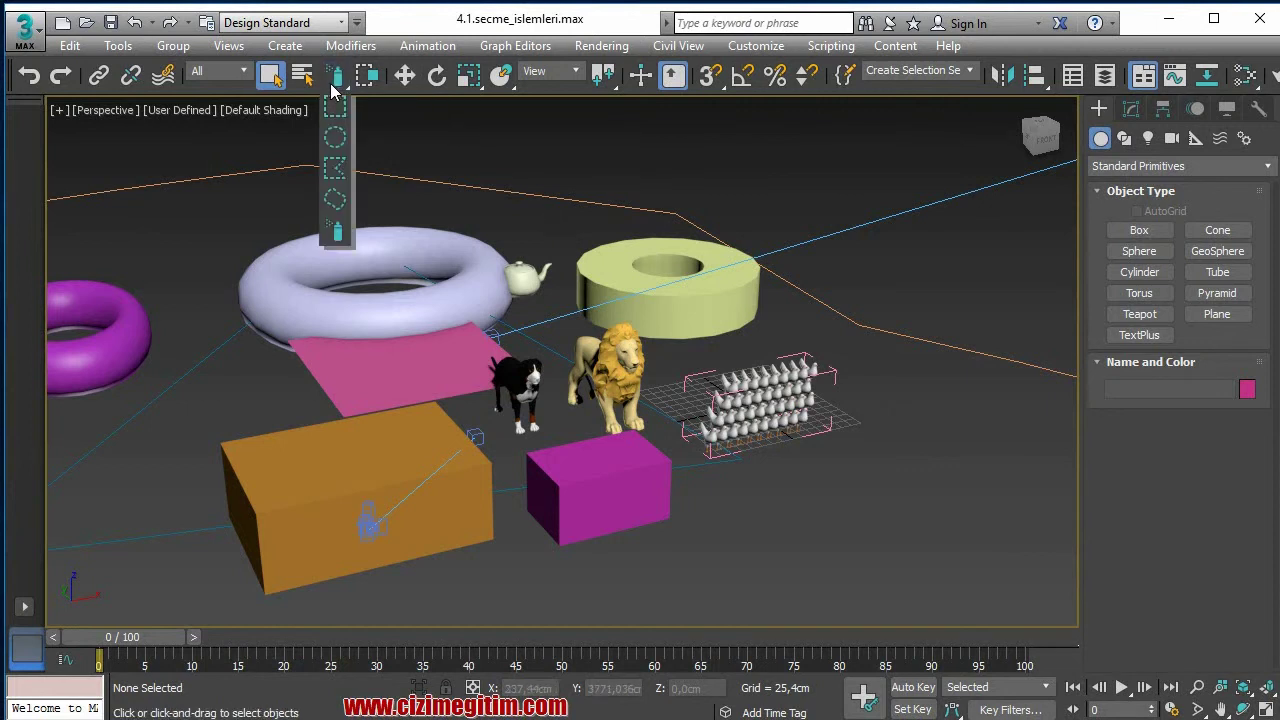
click(335, 117)
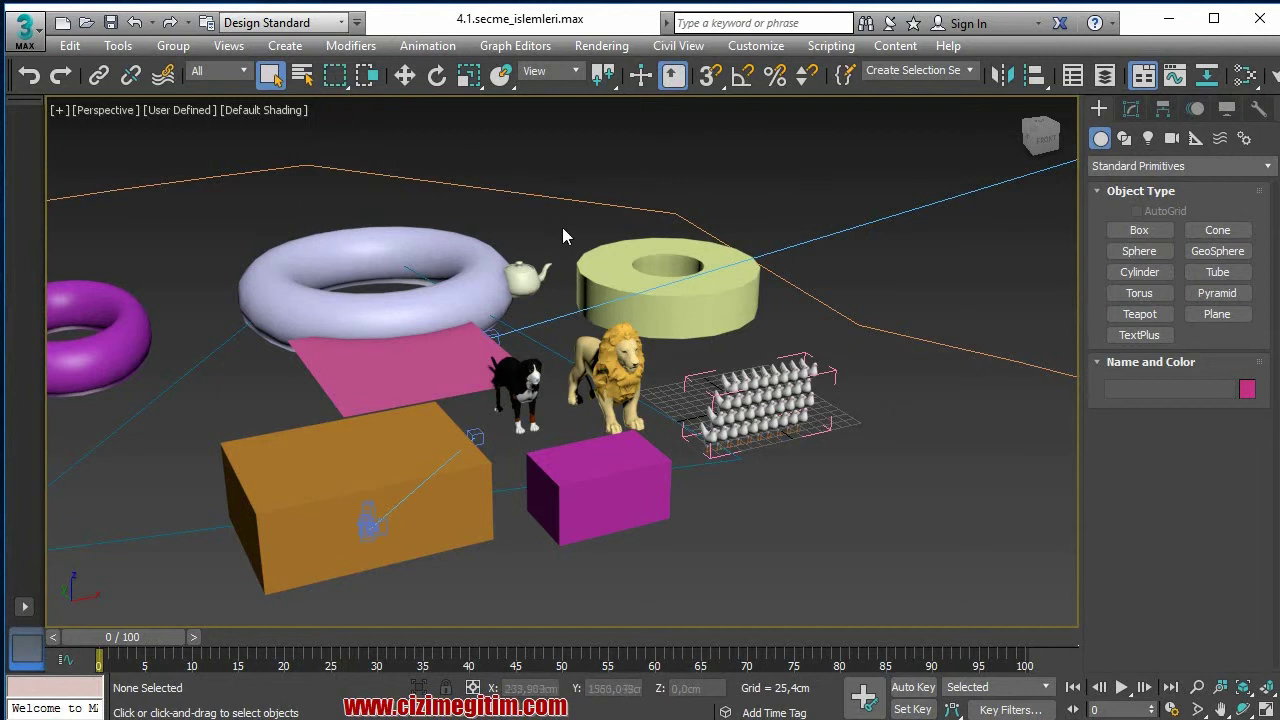
scroll(571, 238, up, 2)
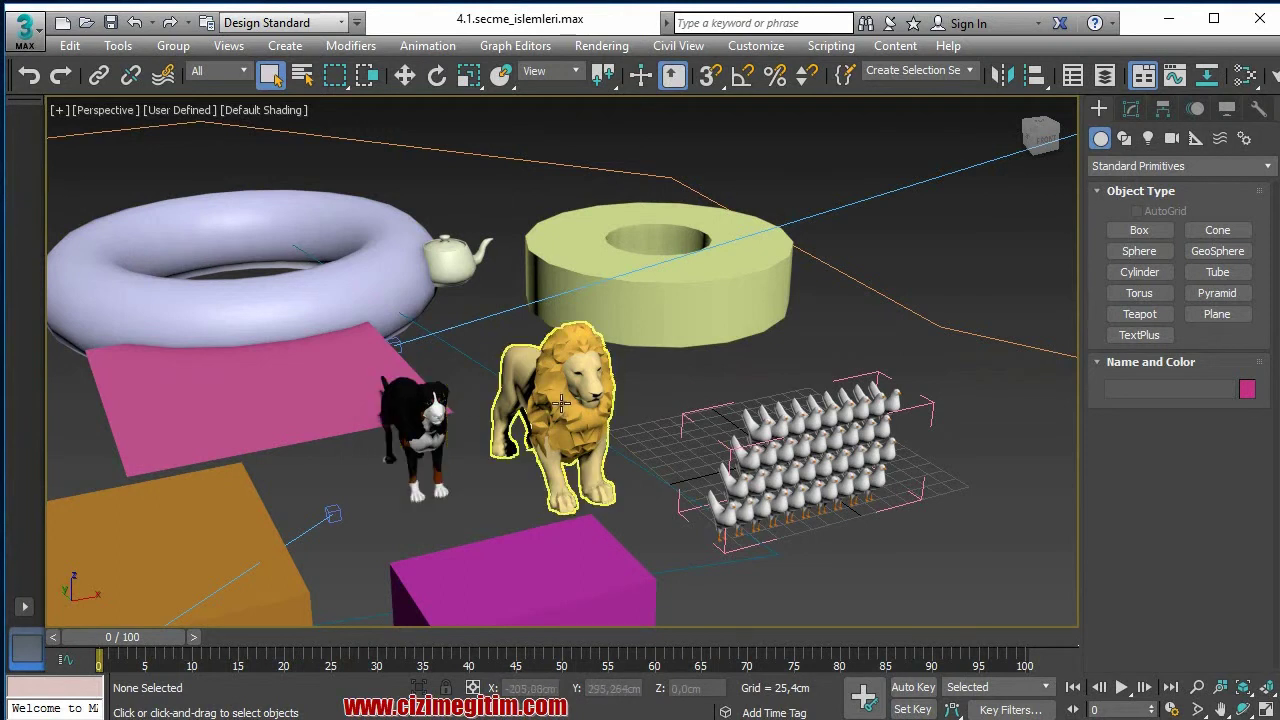
Step: In Window mode, rectangle-select the five objects fully enclosed around the dog and lion
click(371, 82)
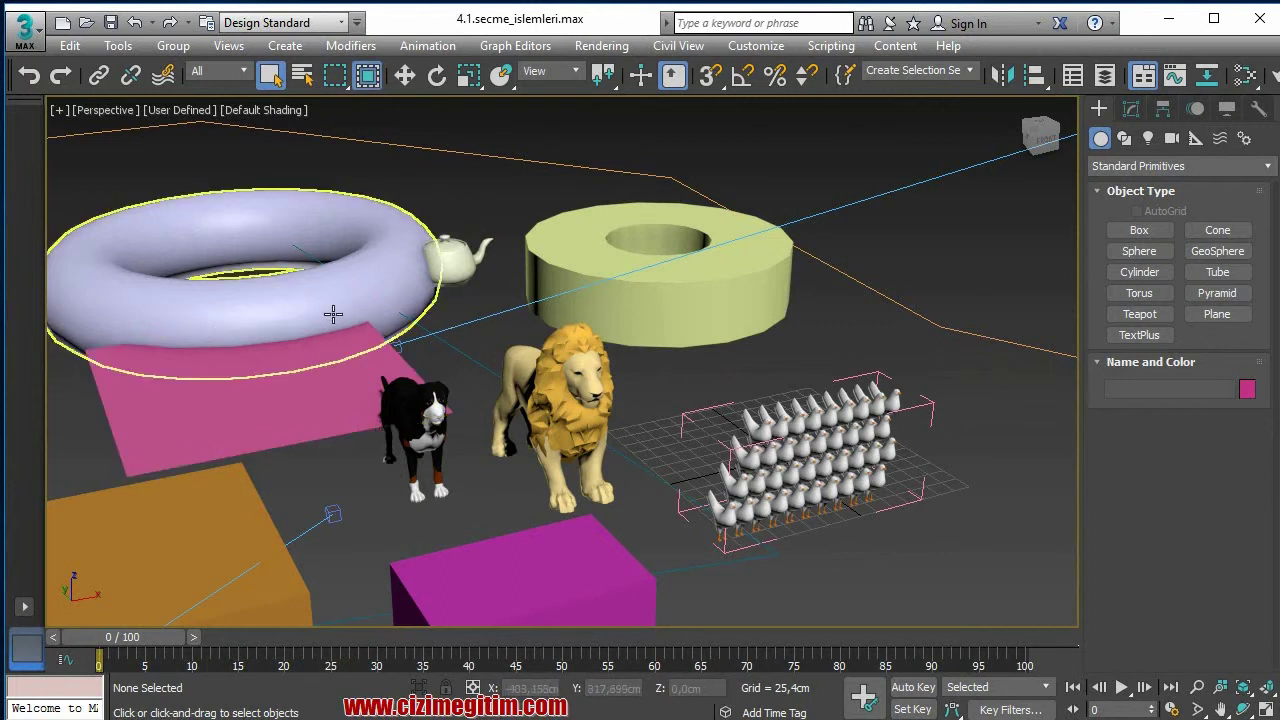
drag(332, 313, 452, 414)
drag(653, 512, 687, 549)
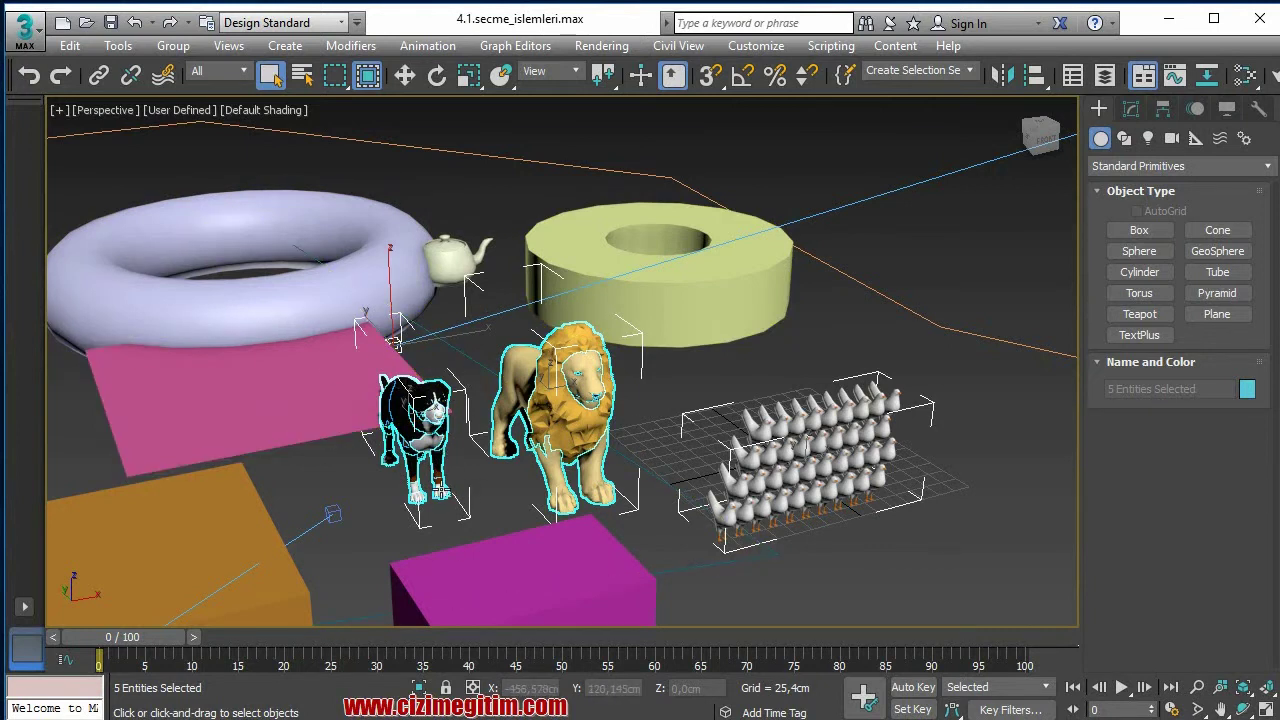
Step: In Crossing mode, rectangle-select the ten objects touched from the torus down to the magenta box
click(361, 84)
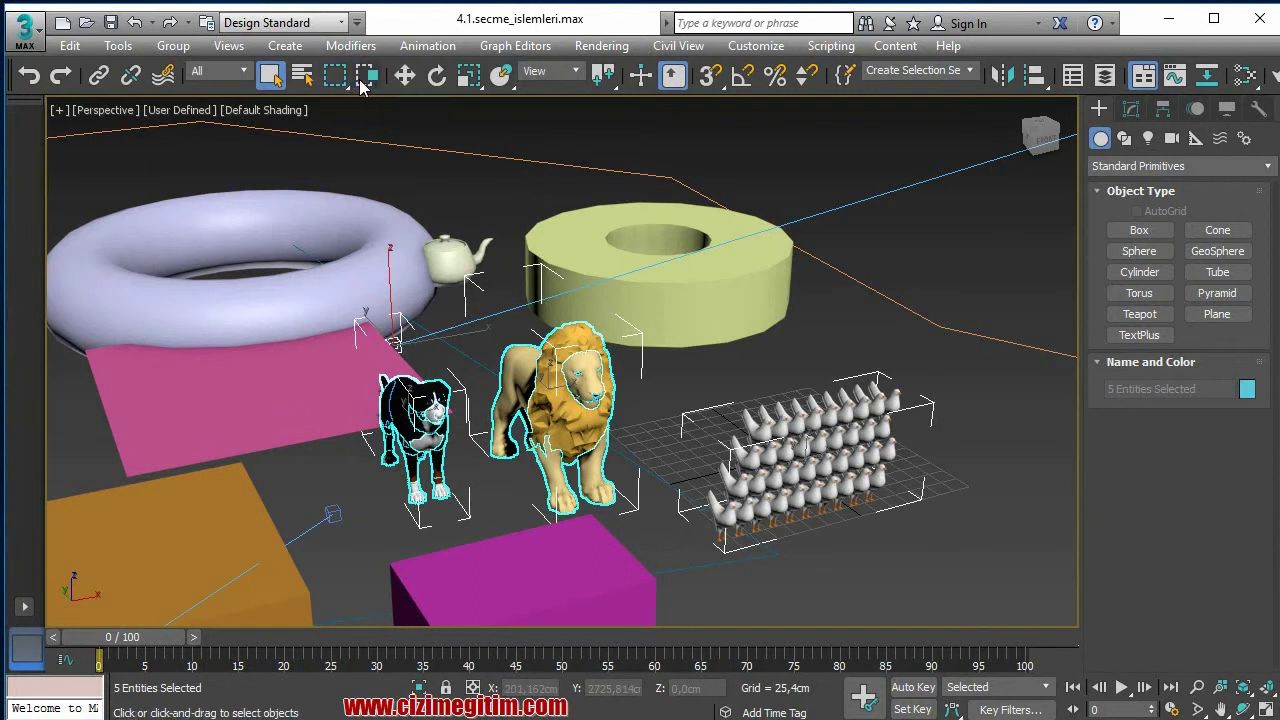
click(683, 369)
drag(392, 258, 336, 310)
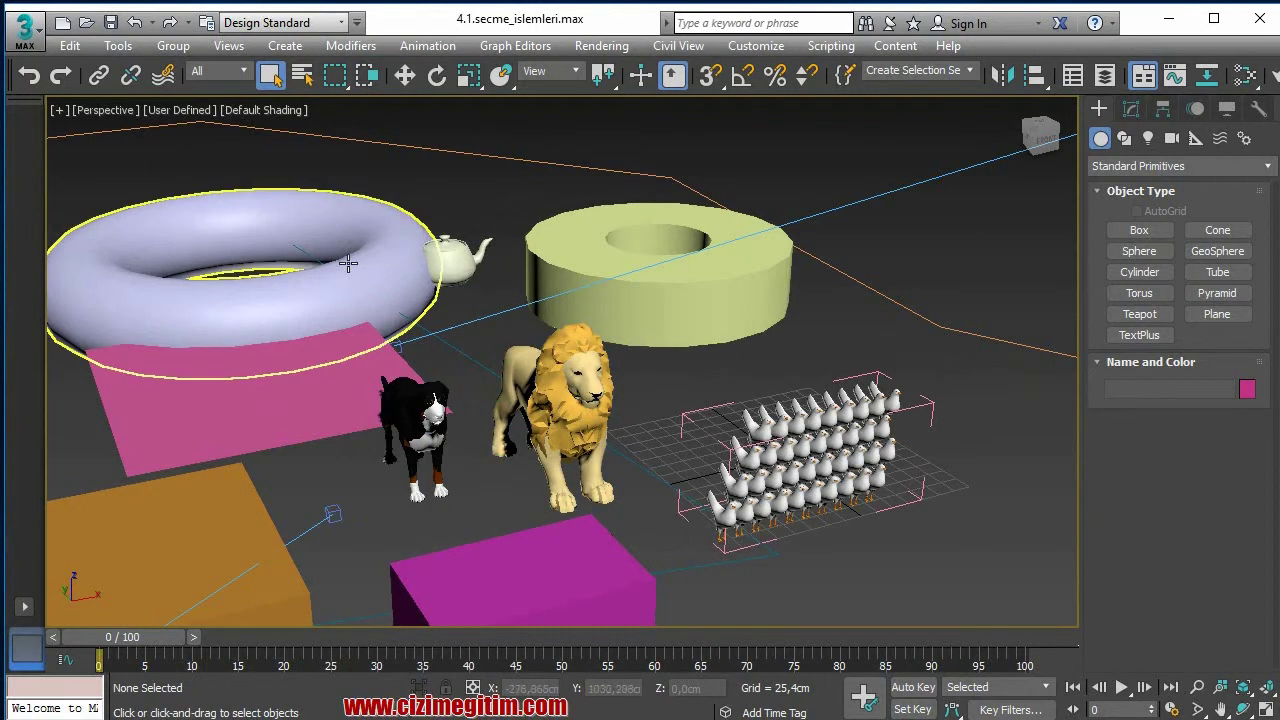
drag(455, 372, 669, 562)
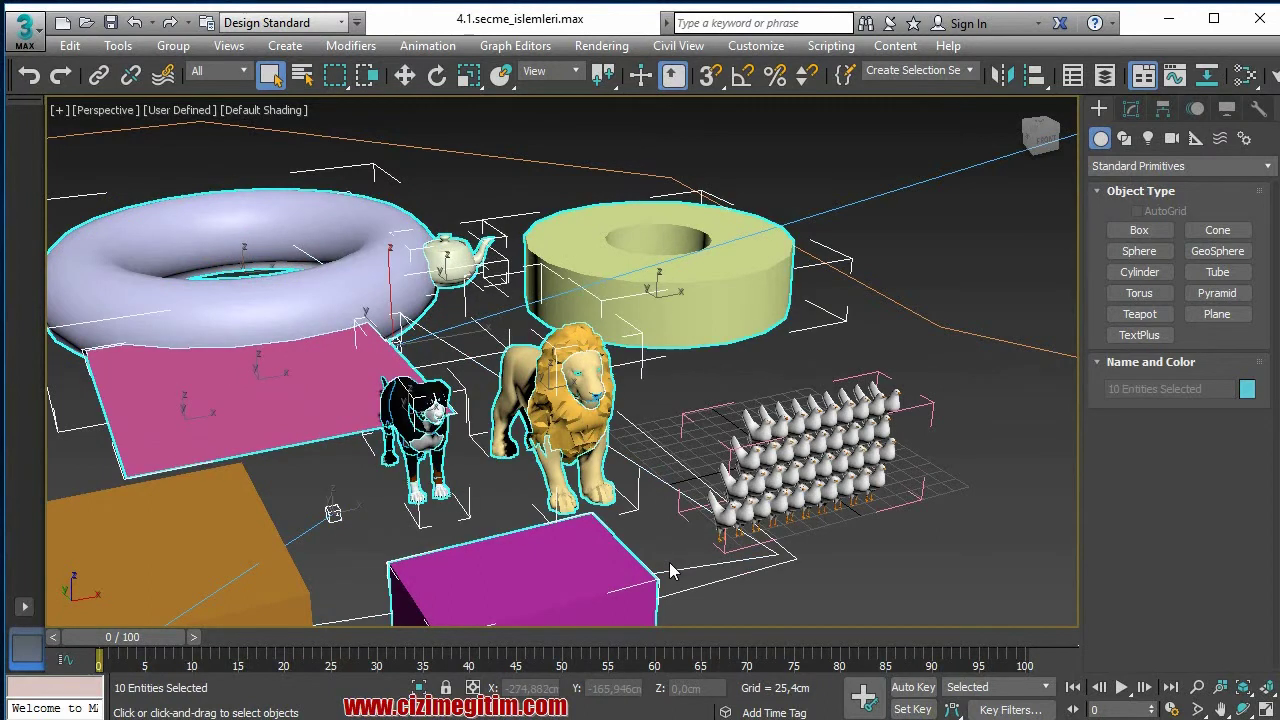